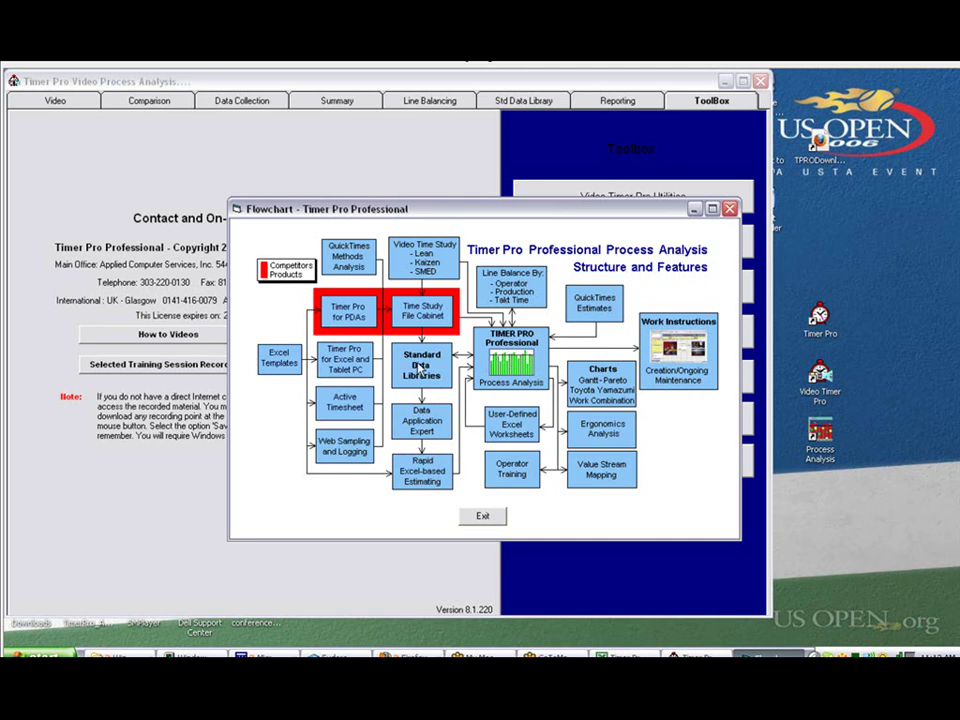
Exit the structure-and-features Flowchart dialog to reveal the ToolBox utilities page.
click(483, 518)
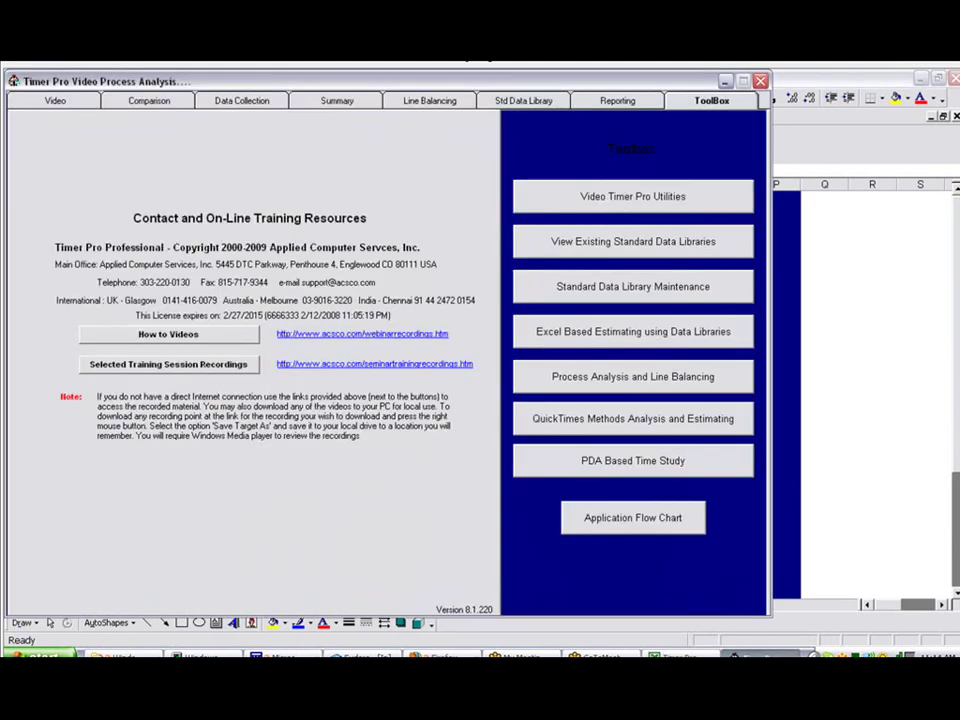
Open the Estimate-Ver1 workbook from the Excel Based Estimating using Data Libraries list.
click(624, 338)
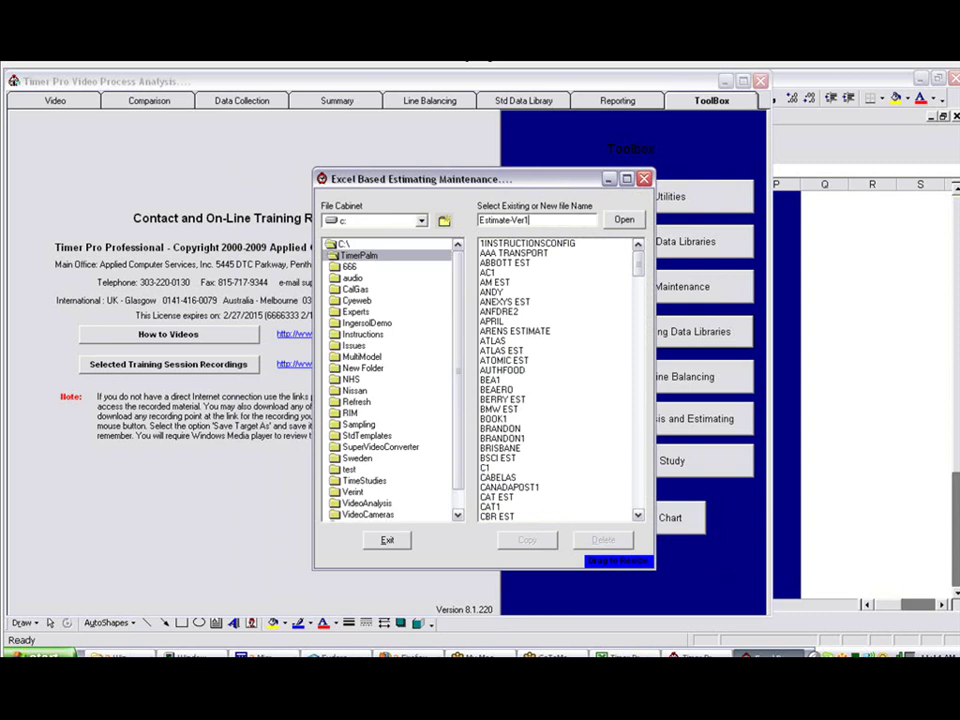
click(624, 220)
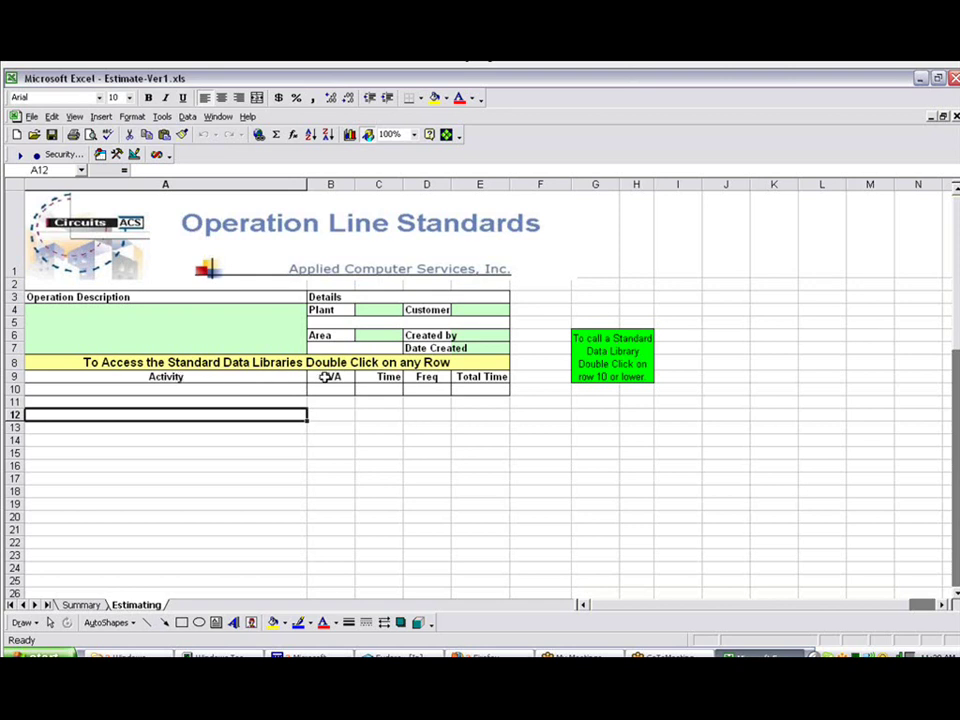
click(385, 376)
click(425, 380)
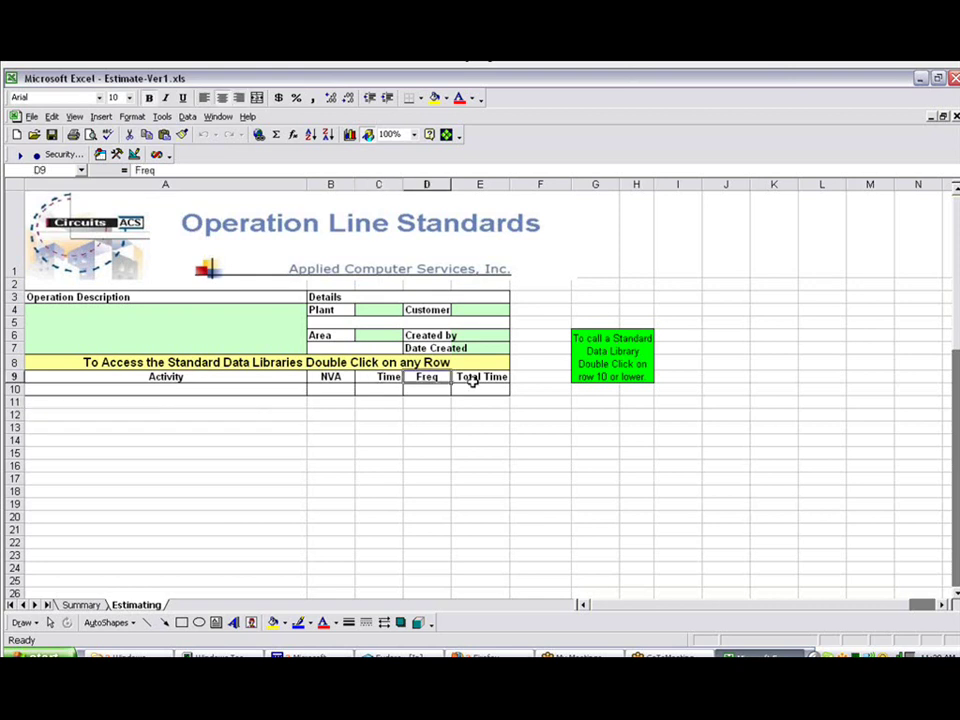
click(478, 378)
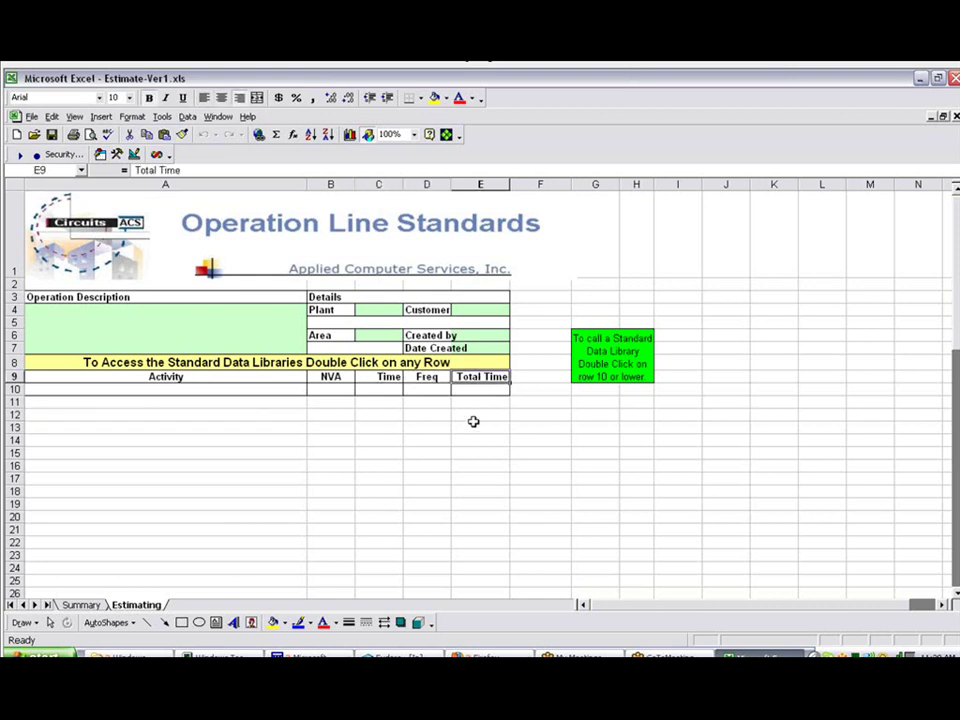
click(96, 607)
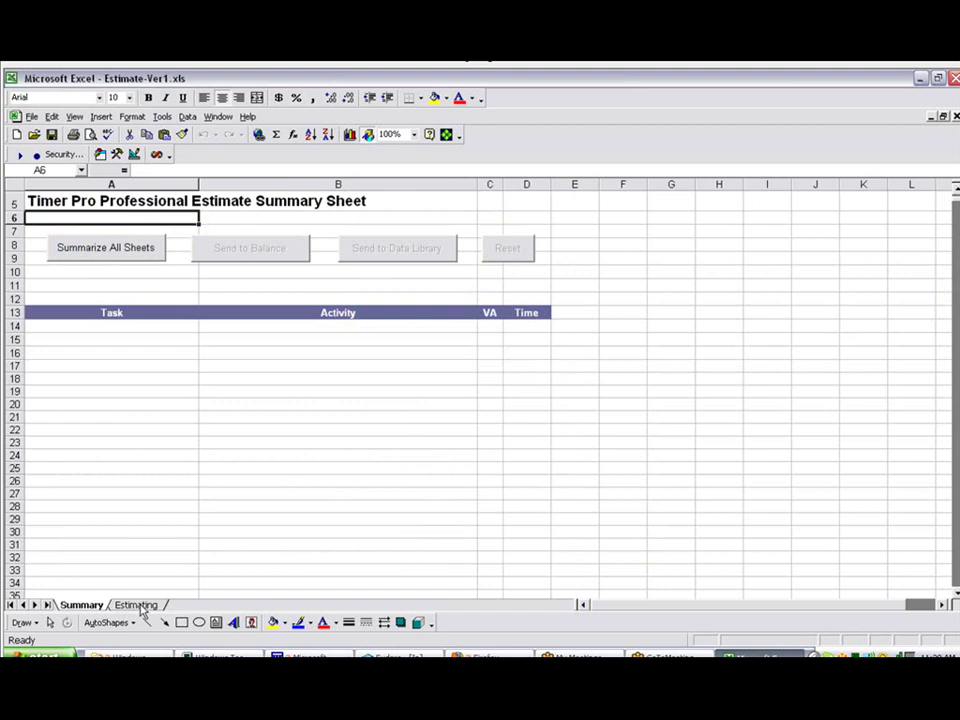
click(137, 606)
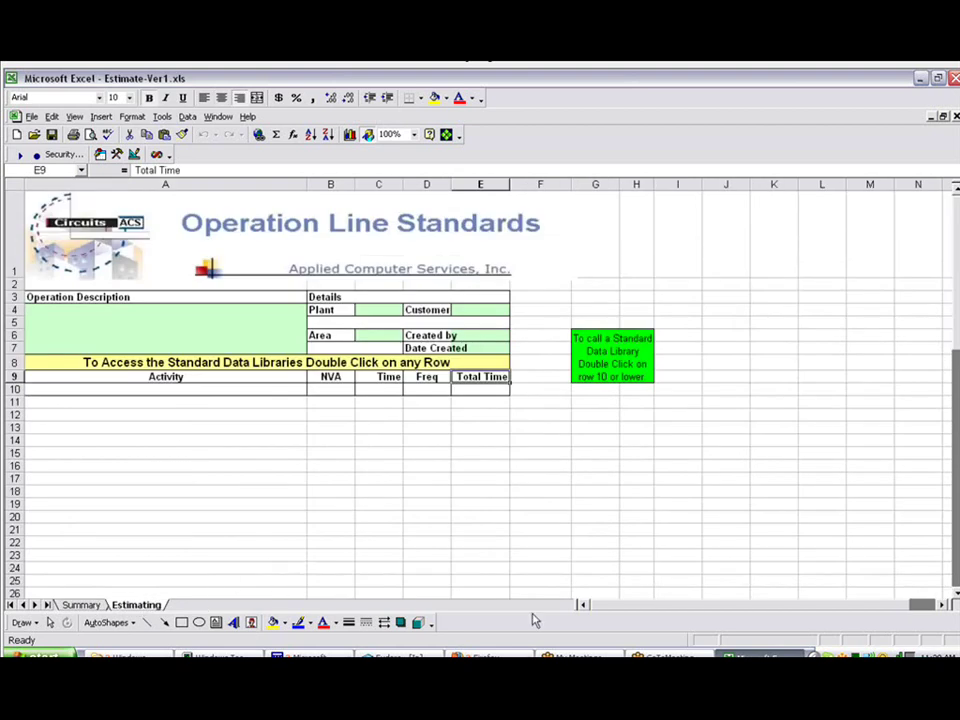
click(81, 605)
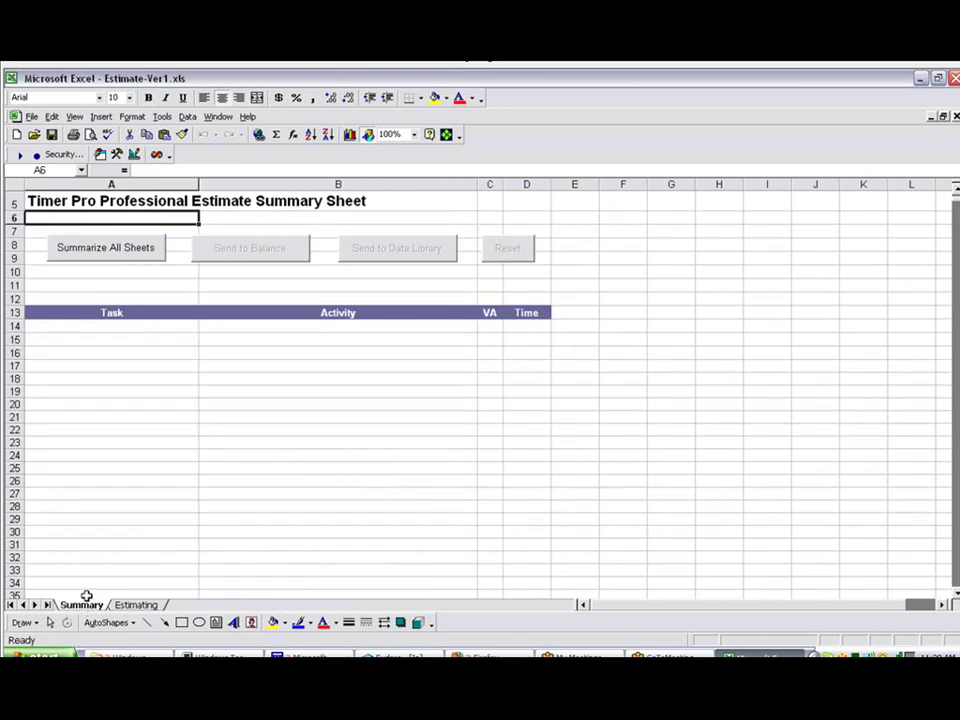
click(142, 605)
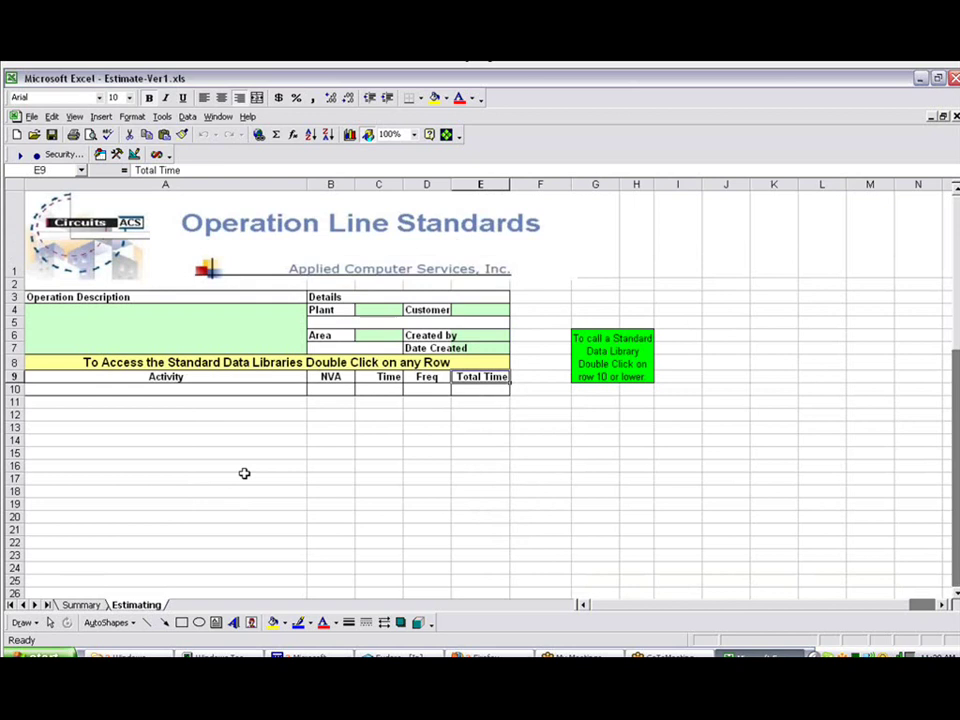
click(324, 413)
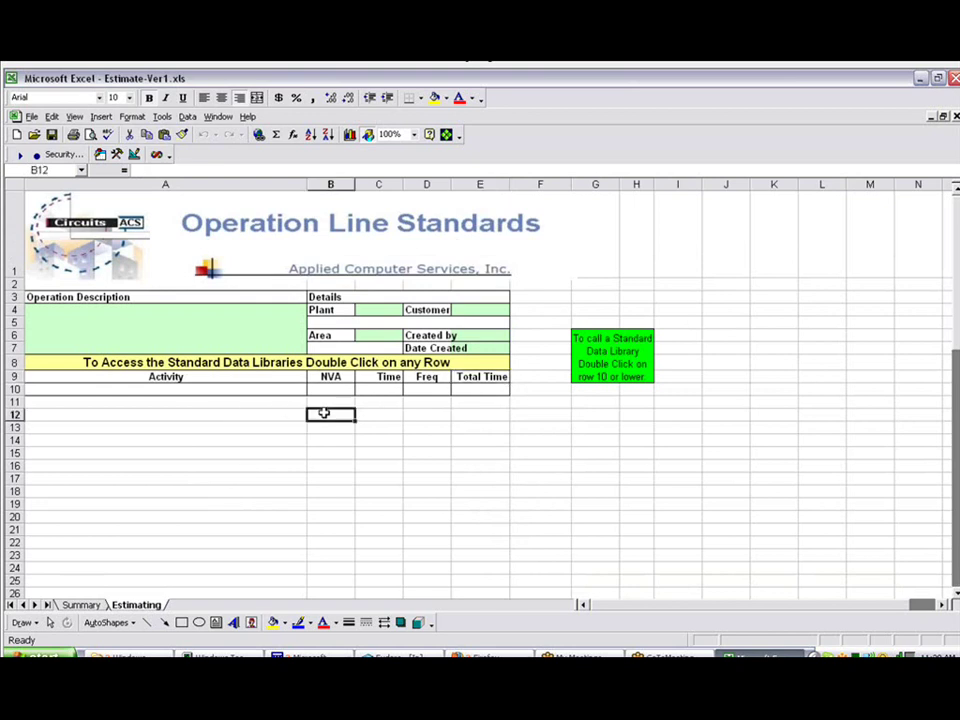
double_click(324, 413)
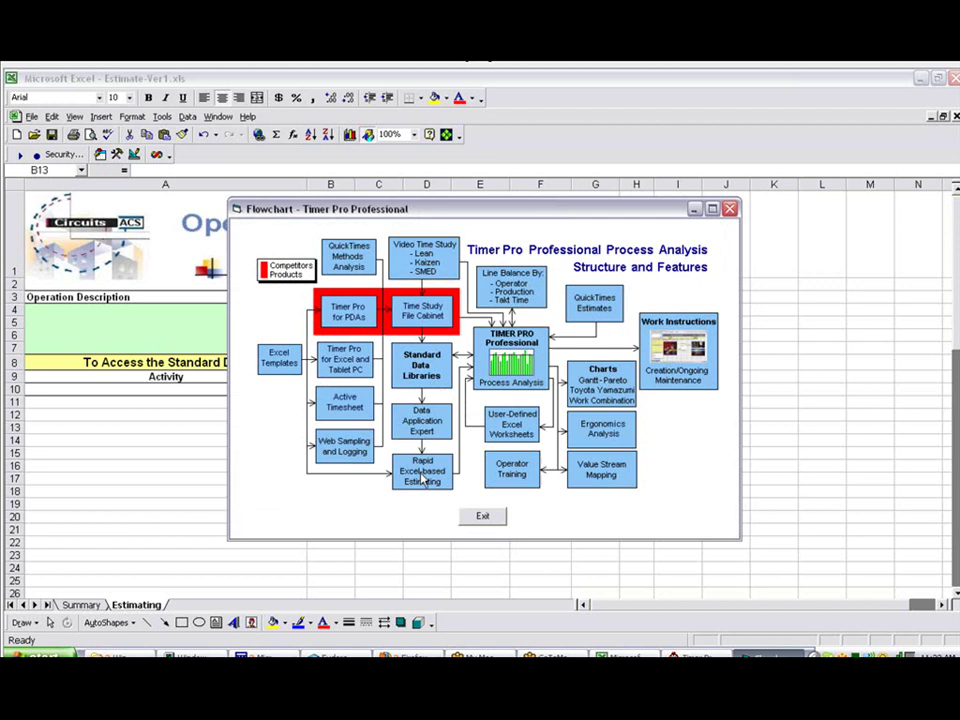
click(486, 519)
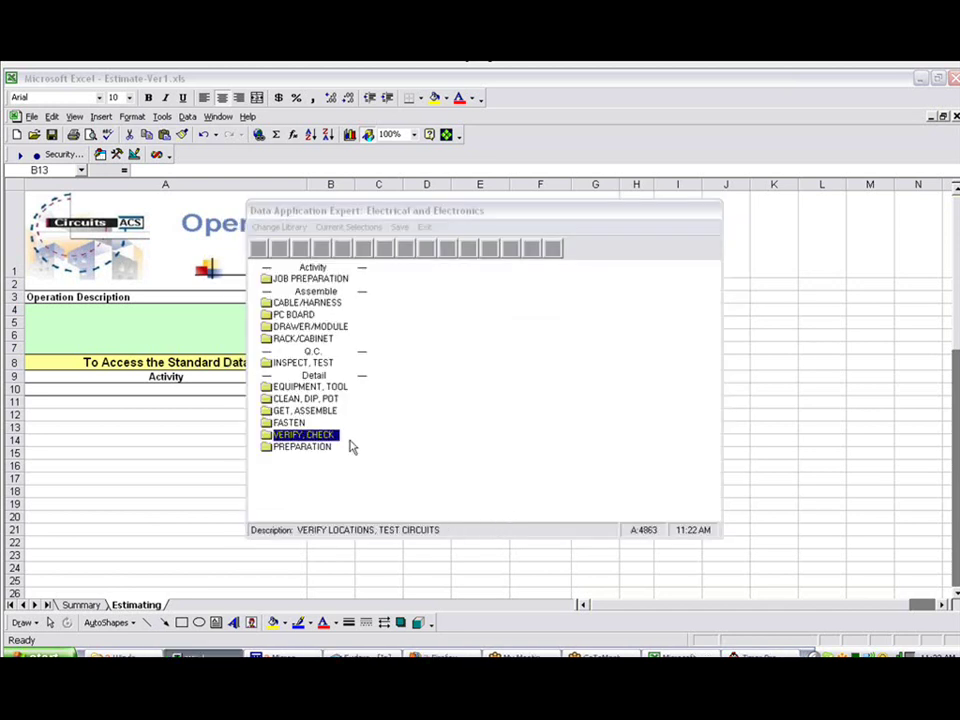
click(424, 229)
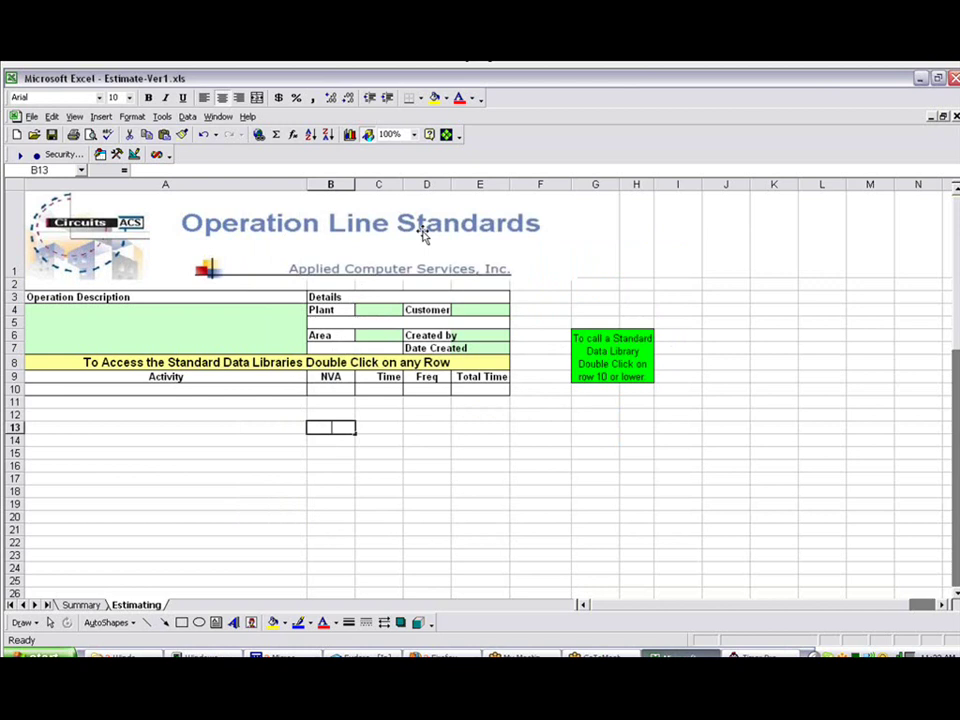
Title the sheet 'Station Number 1' in cell A3.
click(108, 401)
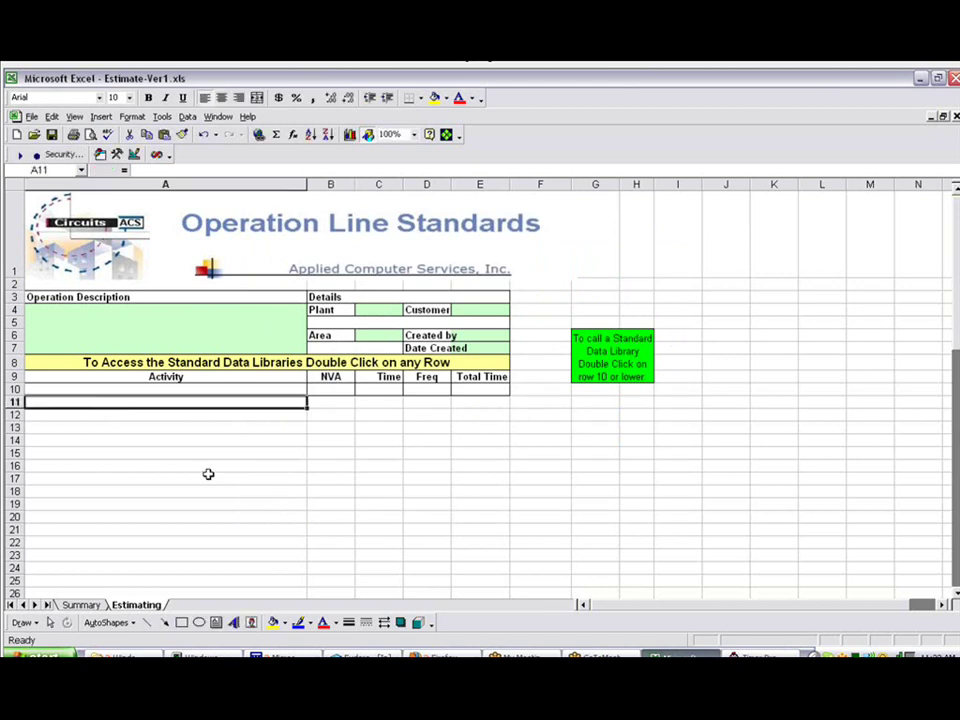
double_click(79, 400)
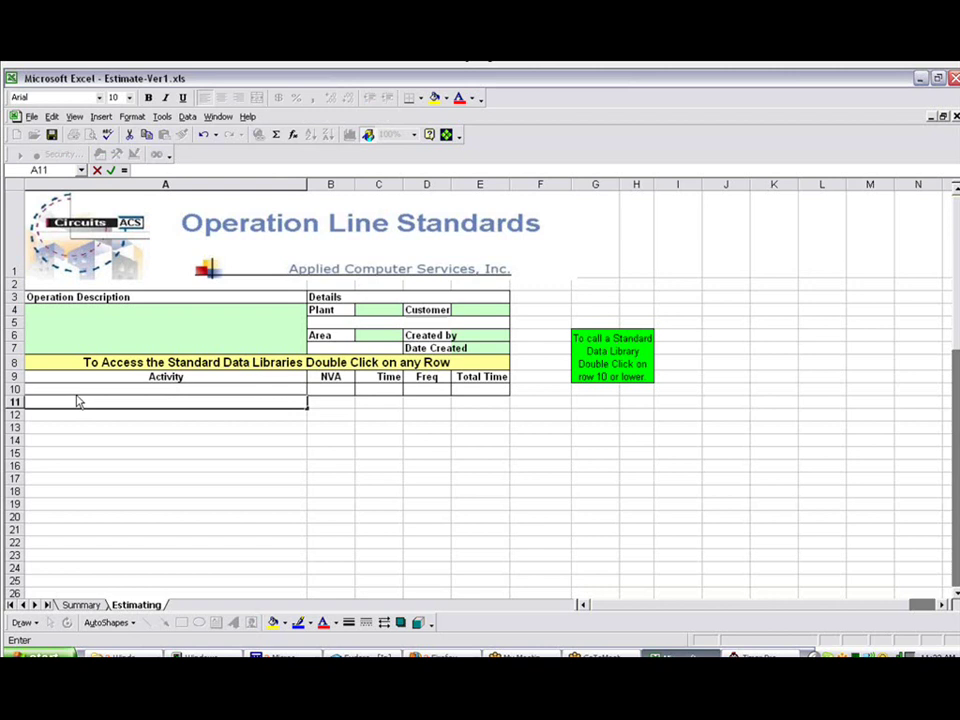
click(110, 300)
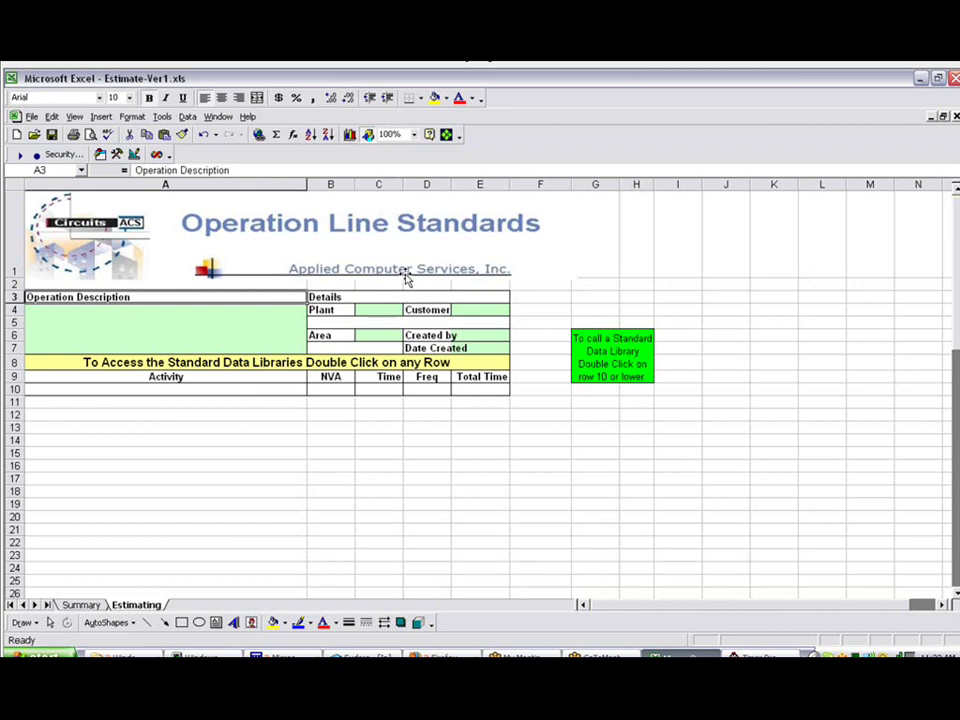
text(Station Numb)
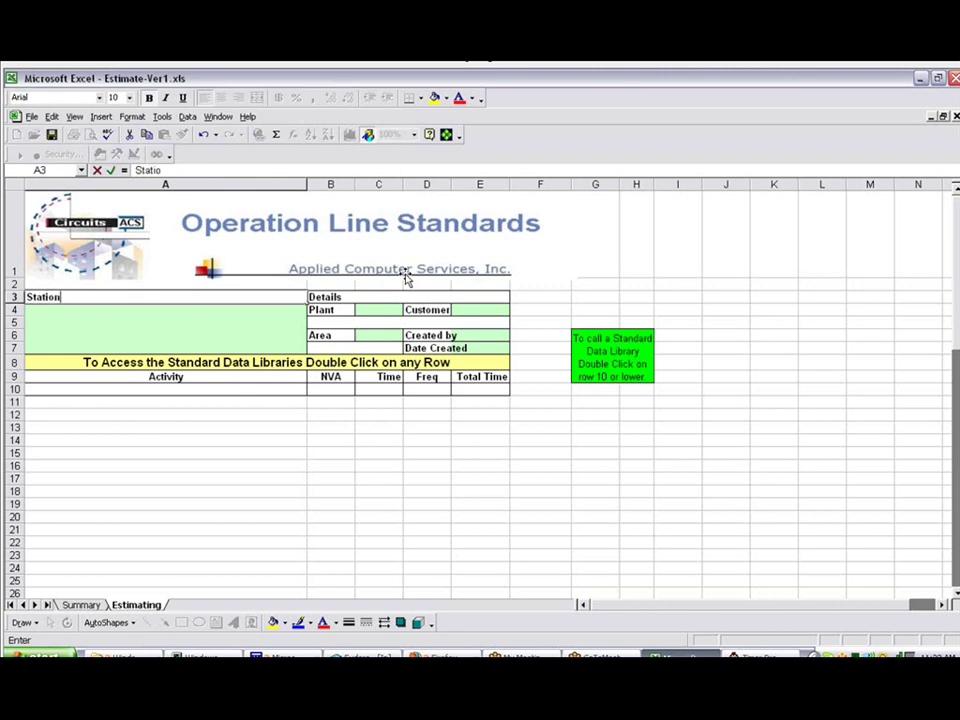
text(er 1)
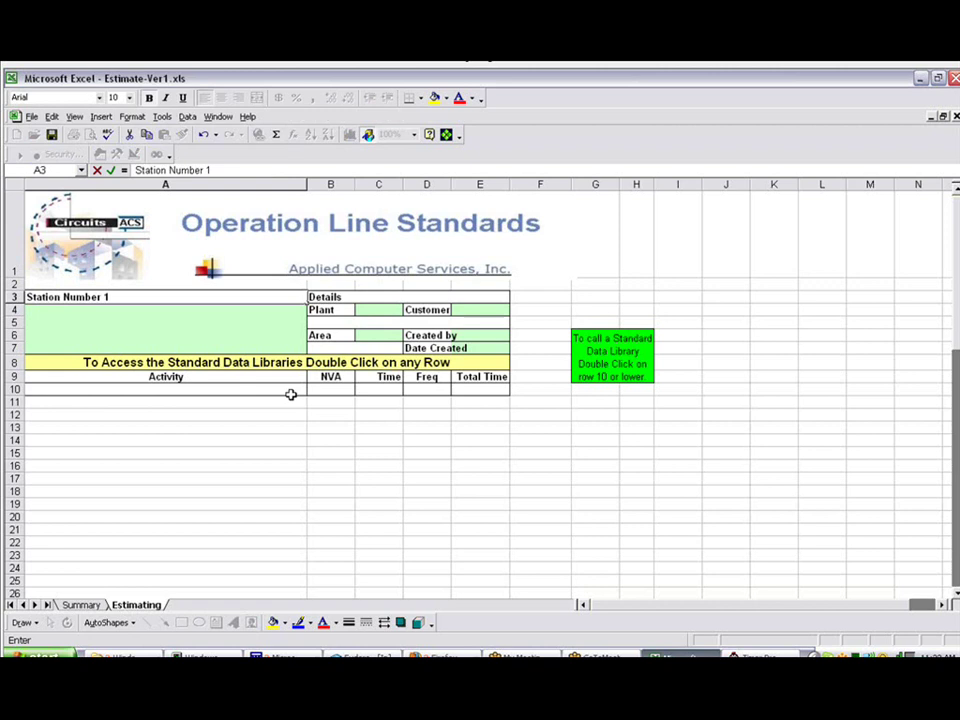
click(189, 404)
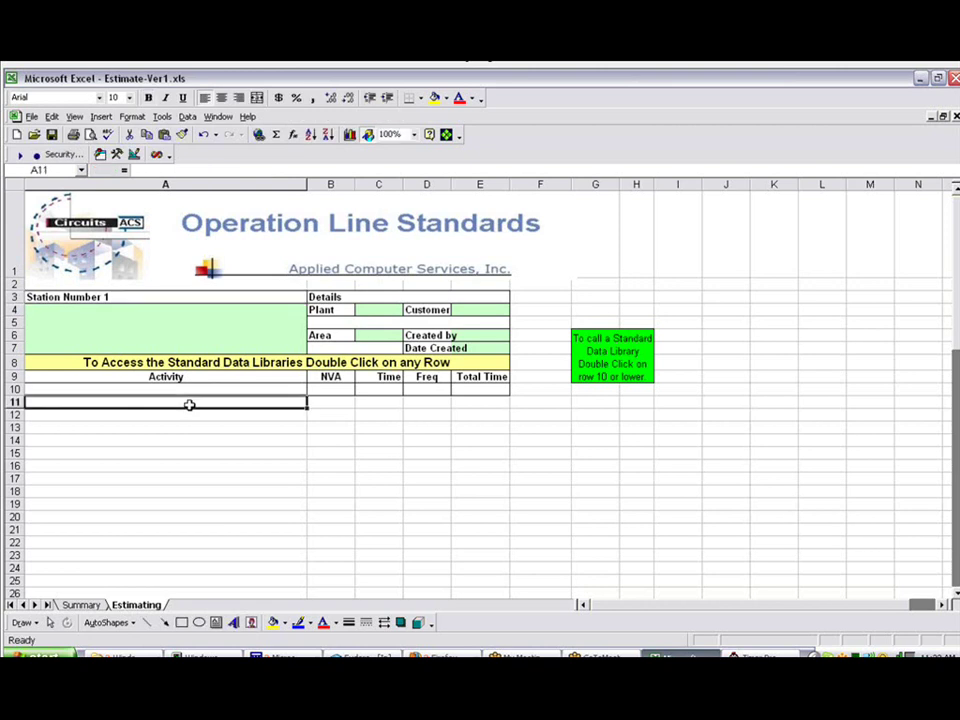
Enter activity 'Get stock to work area' in A11 with NVA code R.
text(Get)
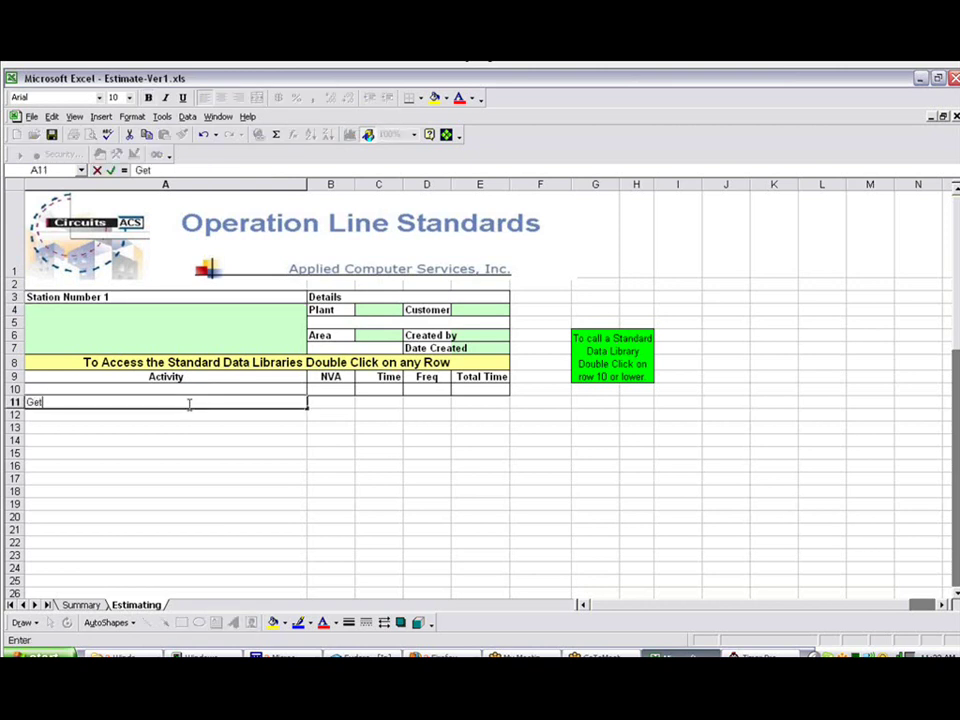
text( stock to work area)
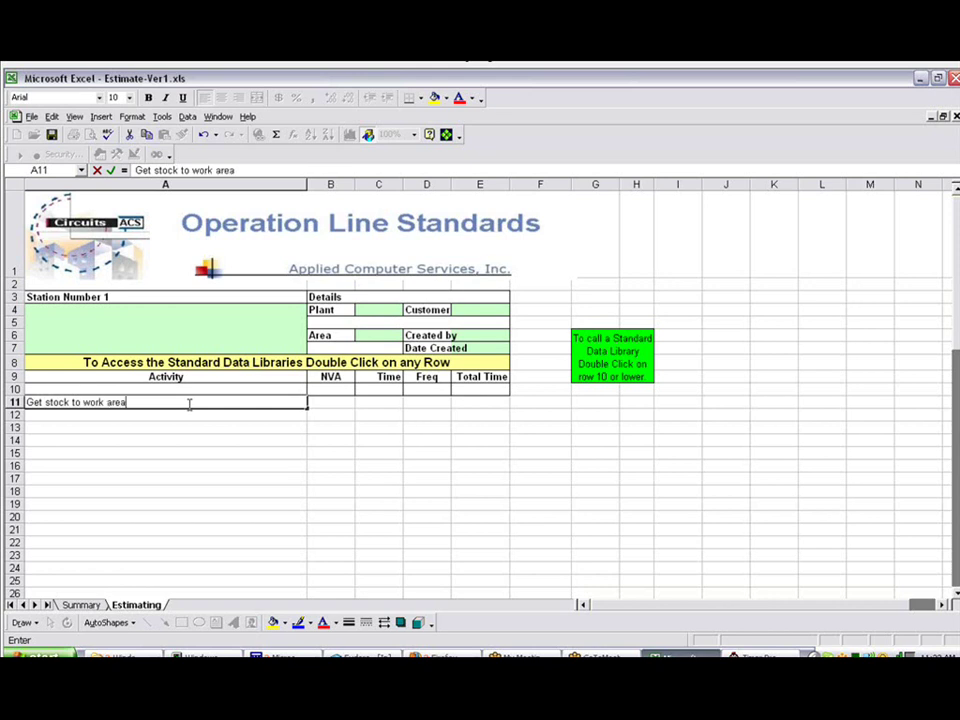
click(338, 402)
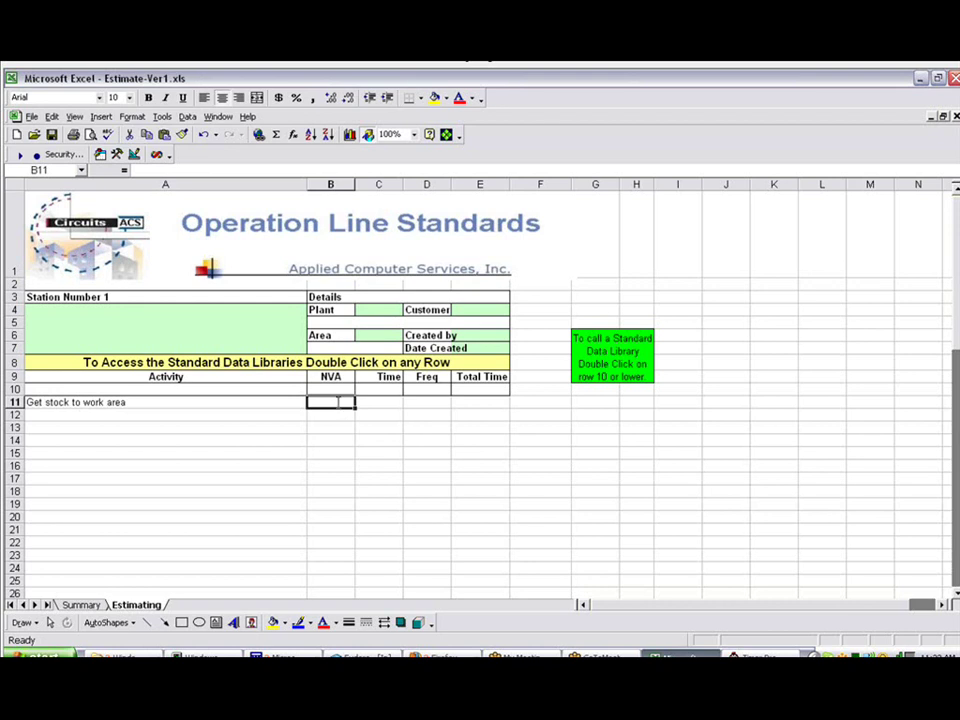
text(R)
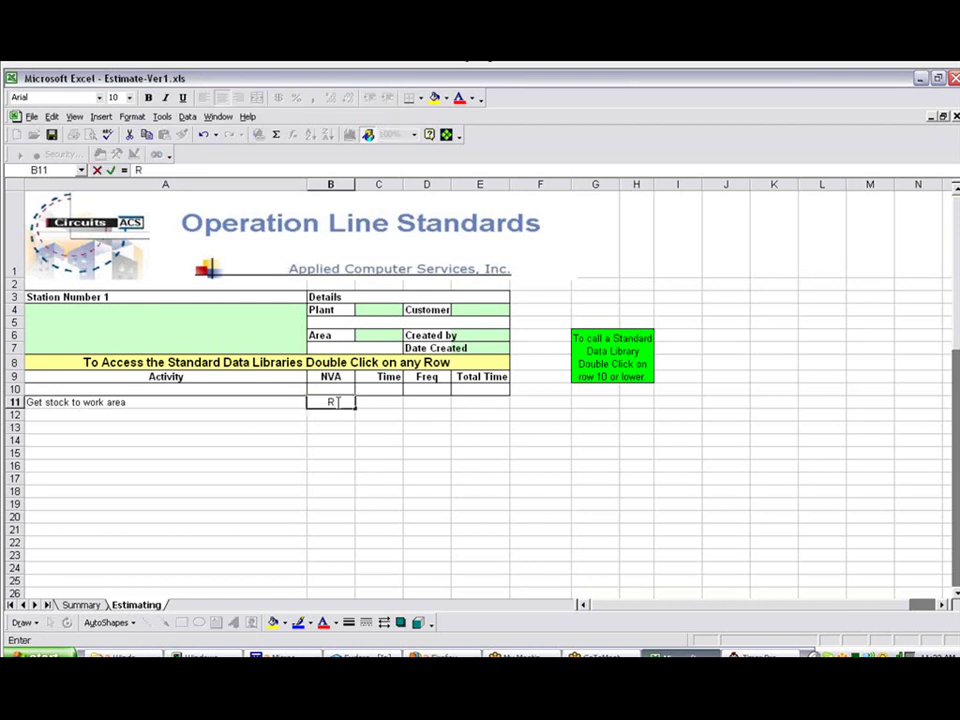
Commit R for row 11 and switch row 12's library from Electrical and Electronics to General Purpose.
click(220, 412)
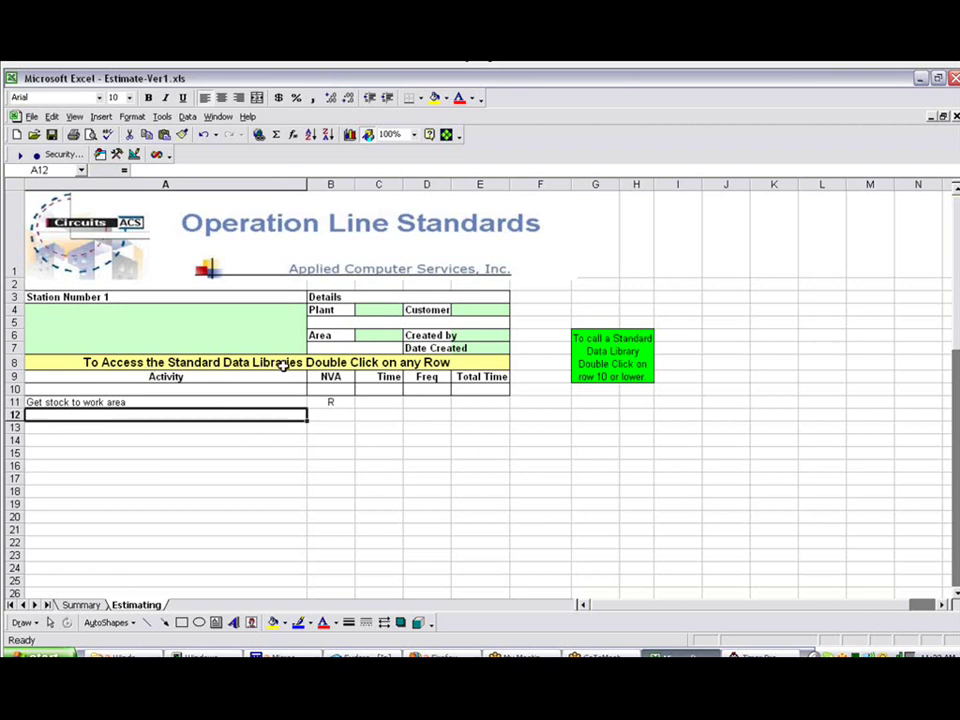
double_click(330, 416)
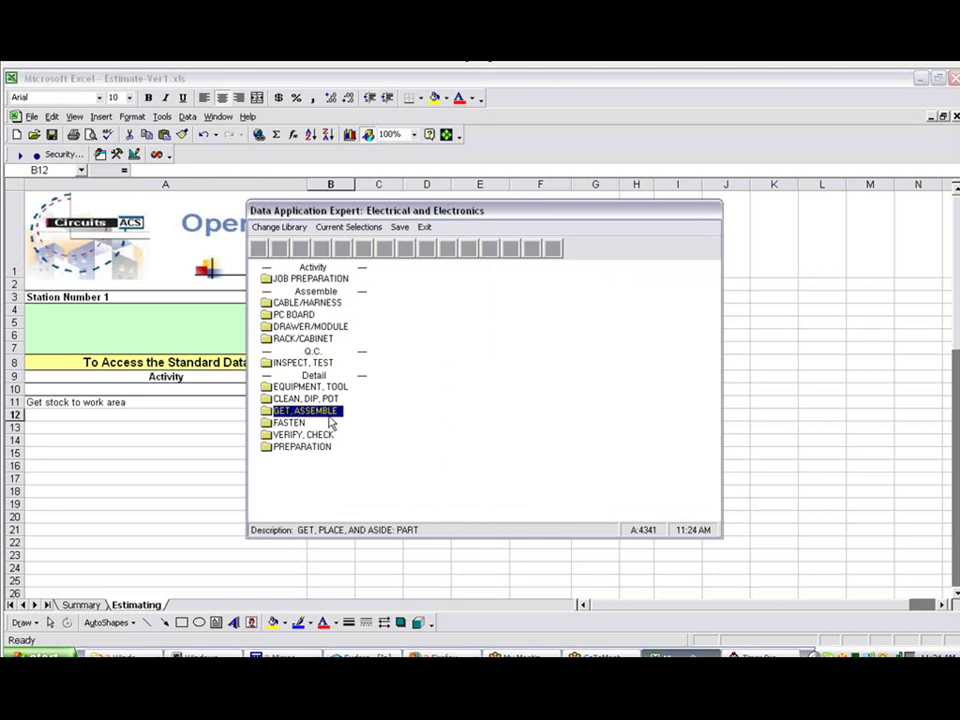
click(300, 398)
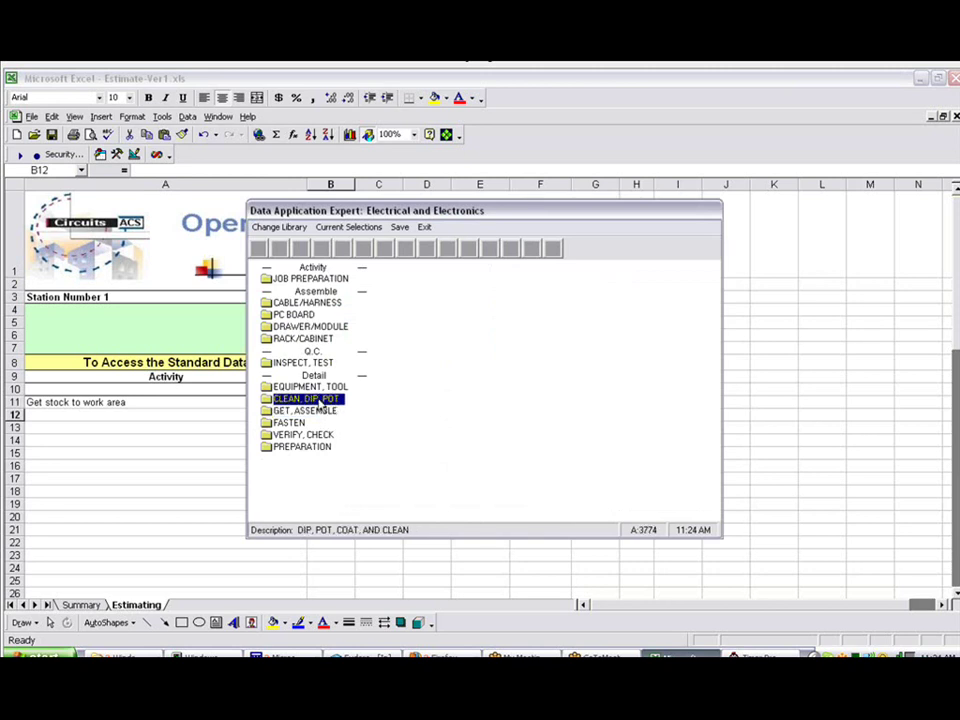
click(307, 302)
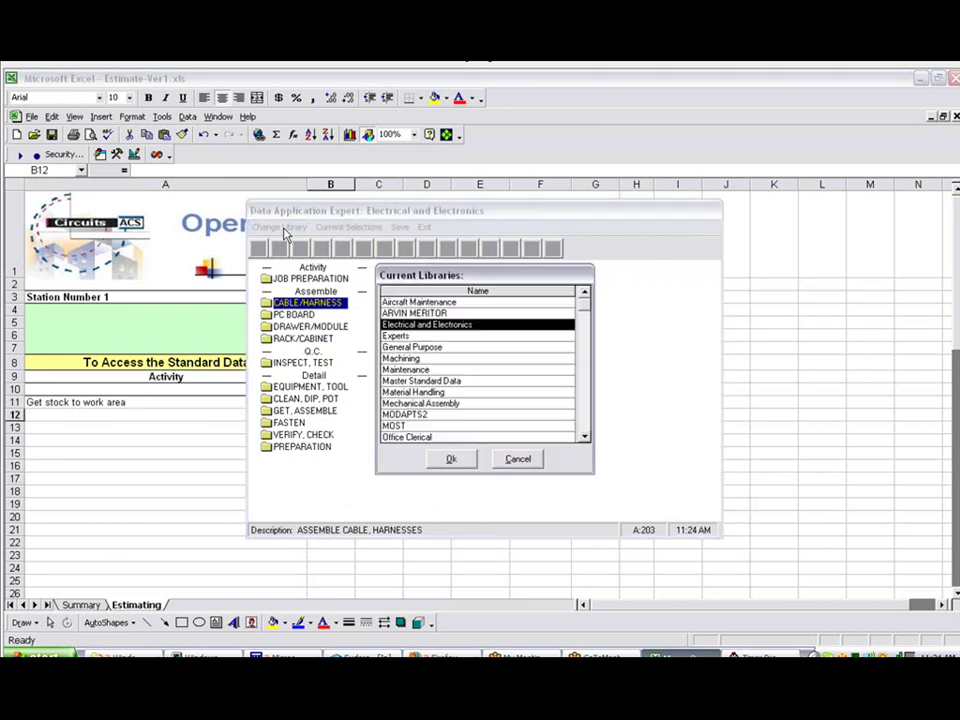
click(421, 348)
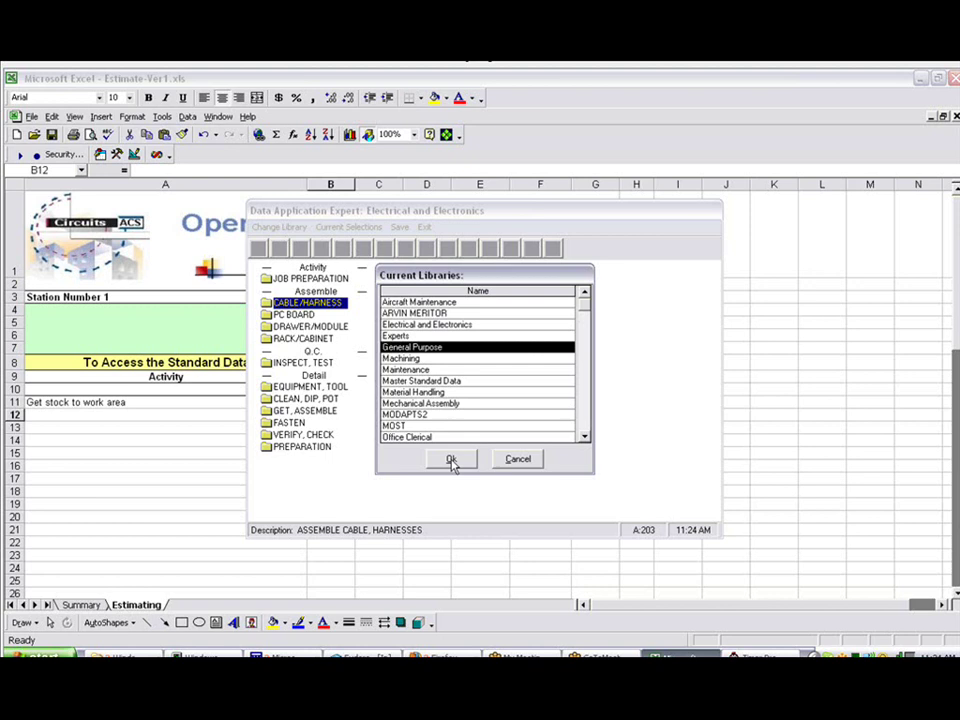
Confirm the General Purpose library and add a Body Motions Walk per Pace element.
click(451, 458)
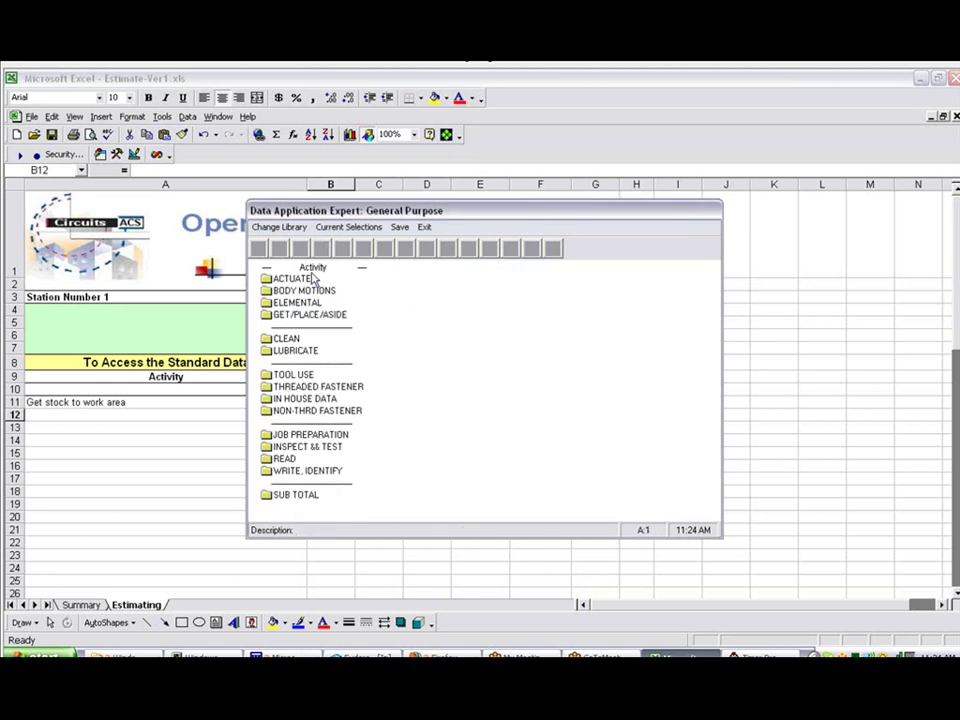
click(305, 389)
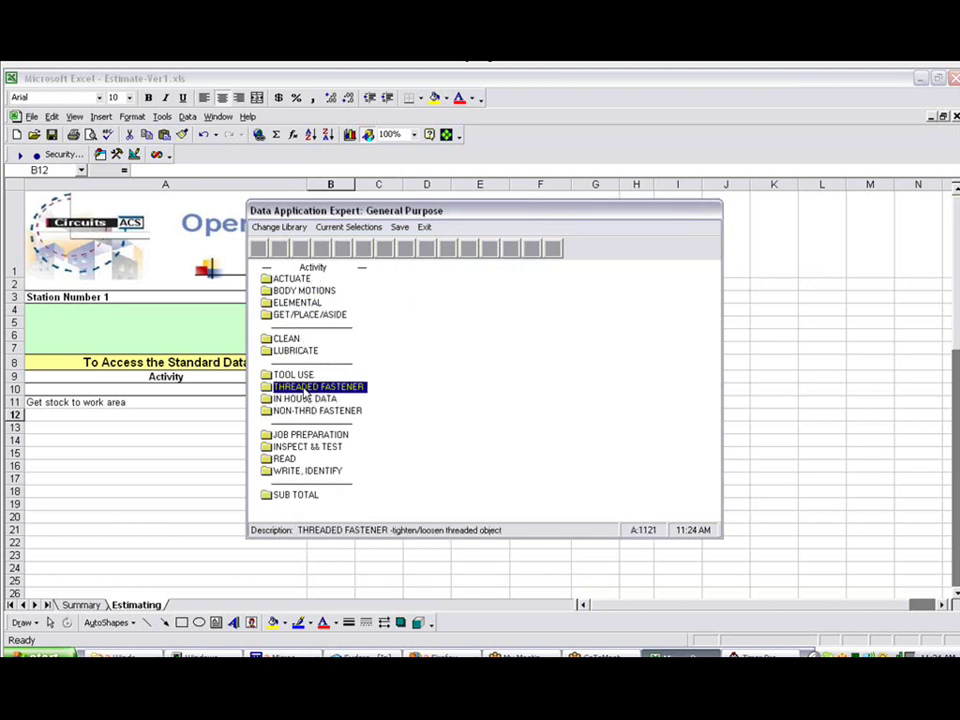
click(312, 410)
click(305, 398)
click(305, 388)
click(308, 374)
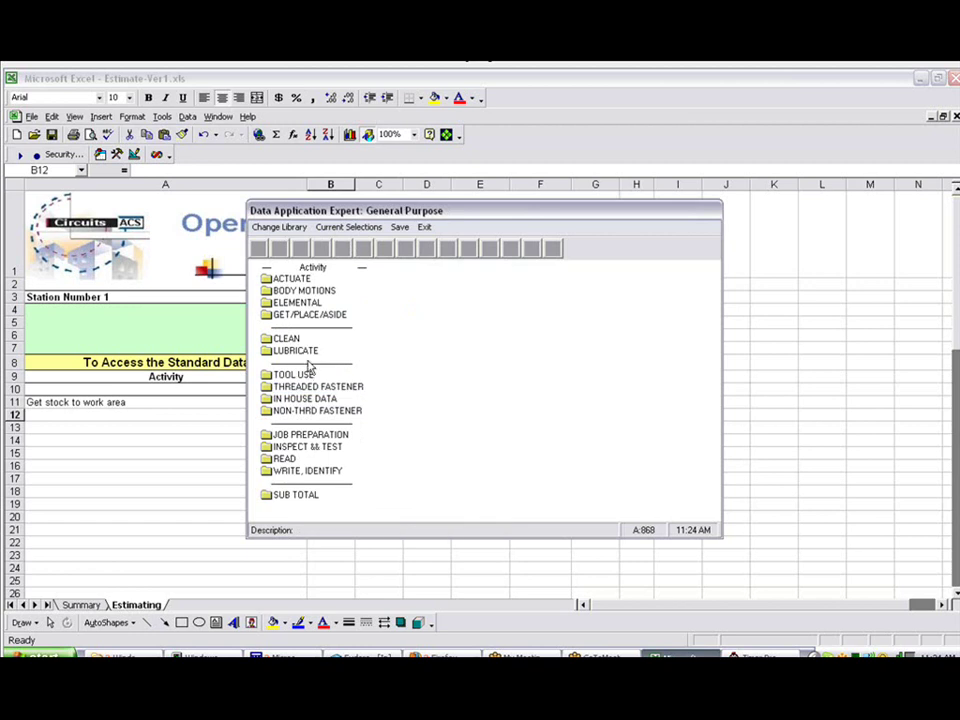
click(310, 314)
click(303, 290)
click(303, 290)
click(401, 280)
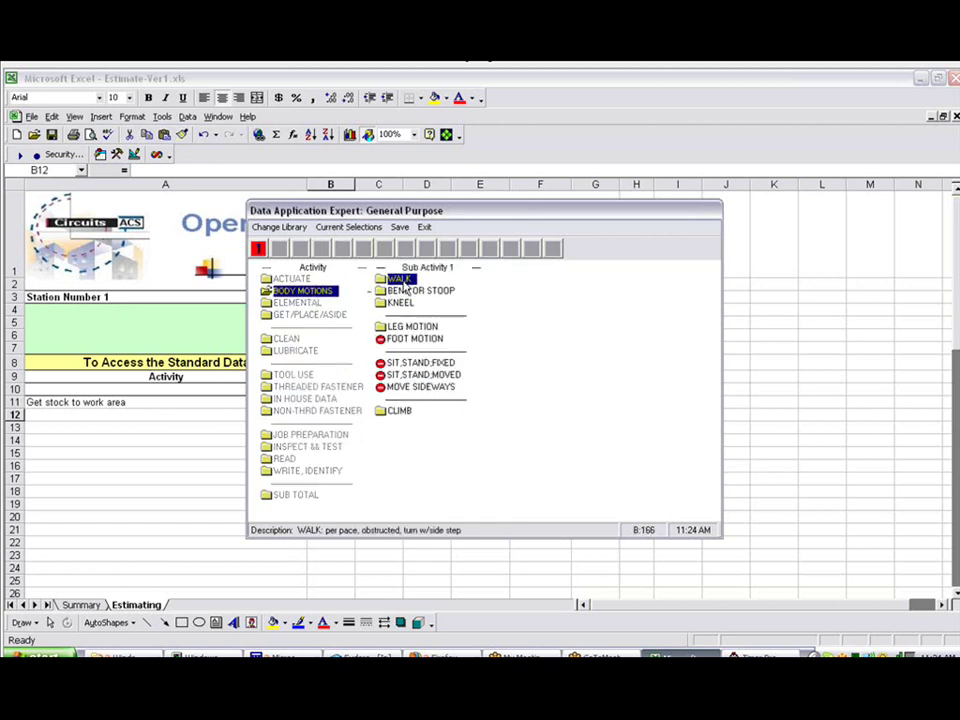
click(403, 282)
click(528, 280)
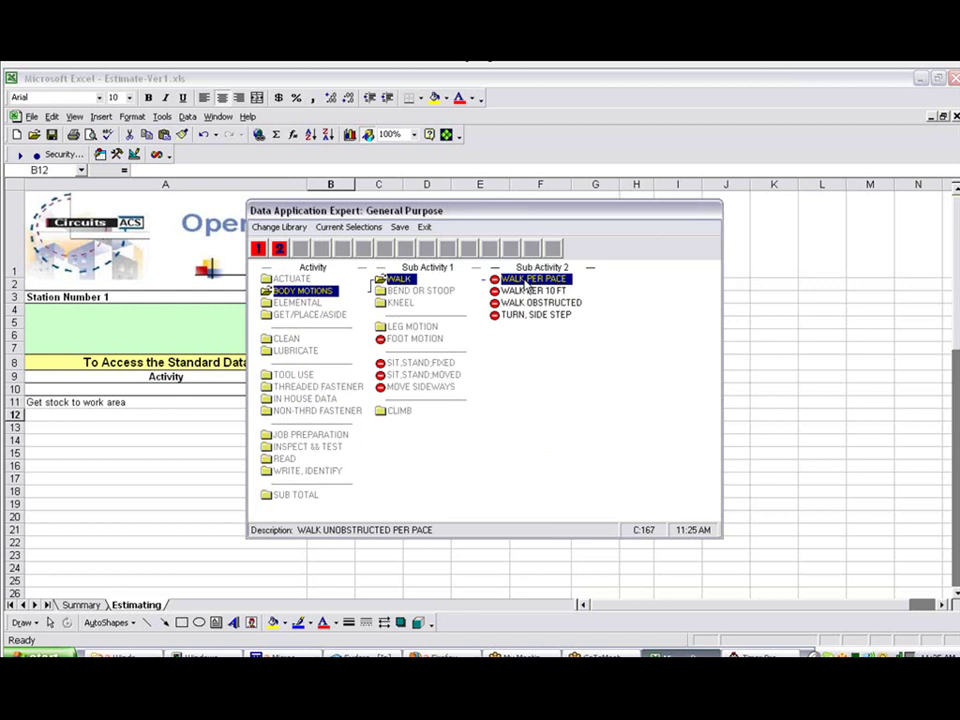
double_click(528, 281)
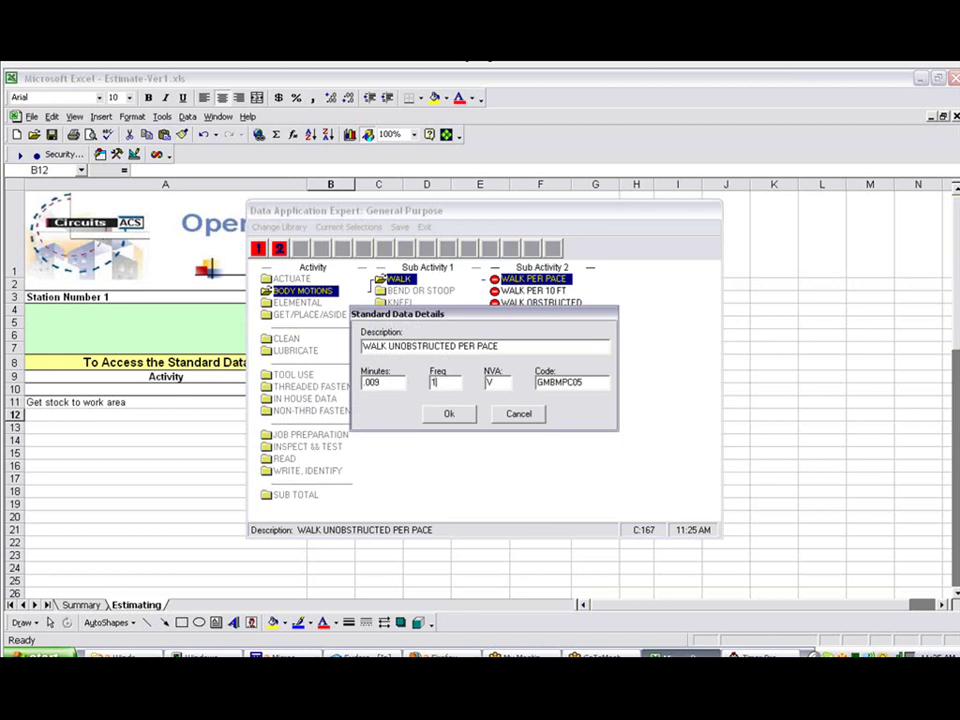
click(448, 414)
Add a fixed-location Easy Grasp element at 15-21 inches, entering 8 in its details.
click(306, 316)
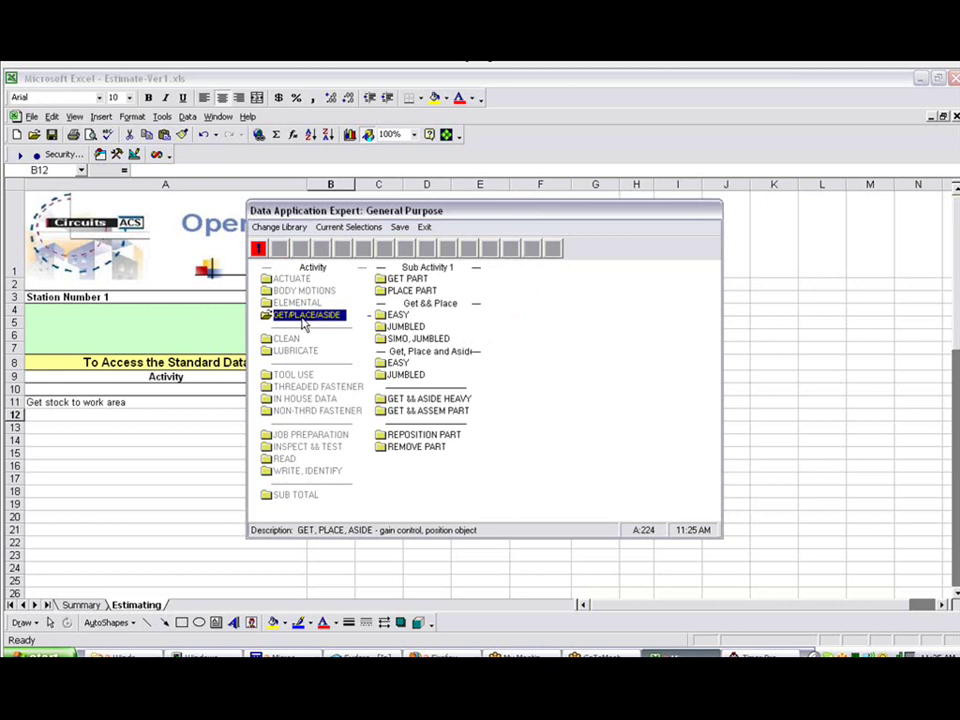
click(410, 290)
click(406, 279)
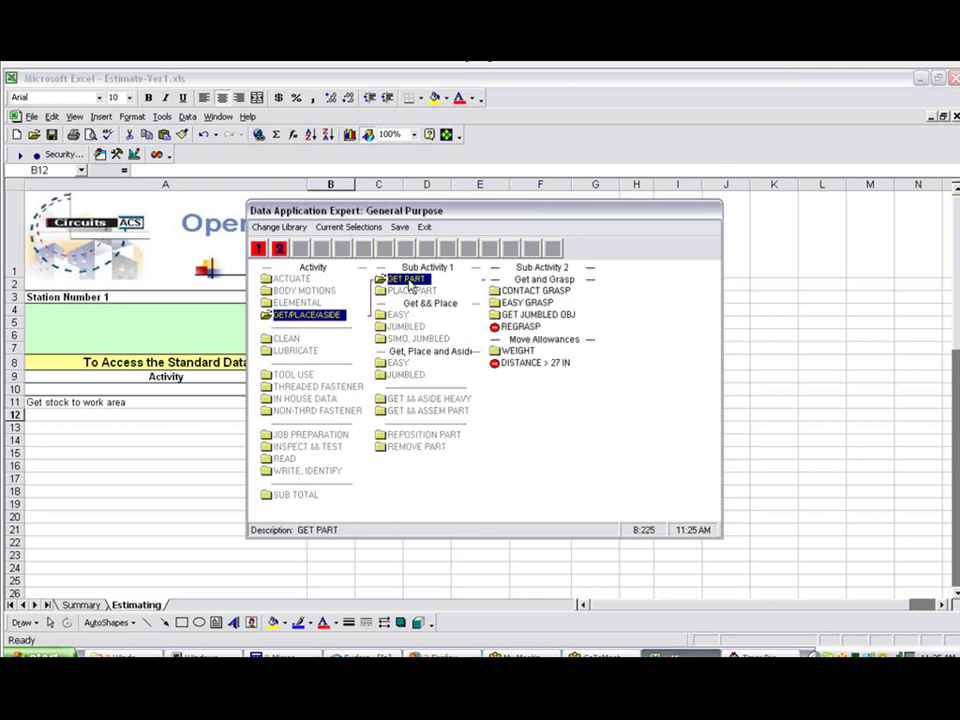
click(530, 303)
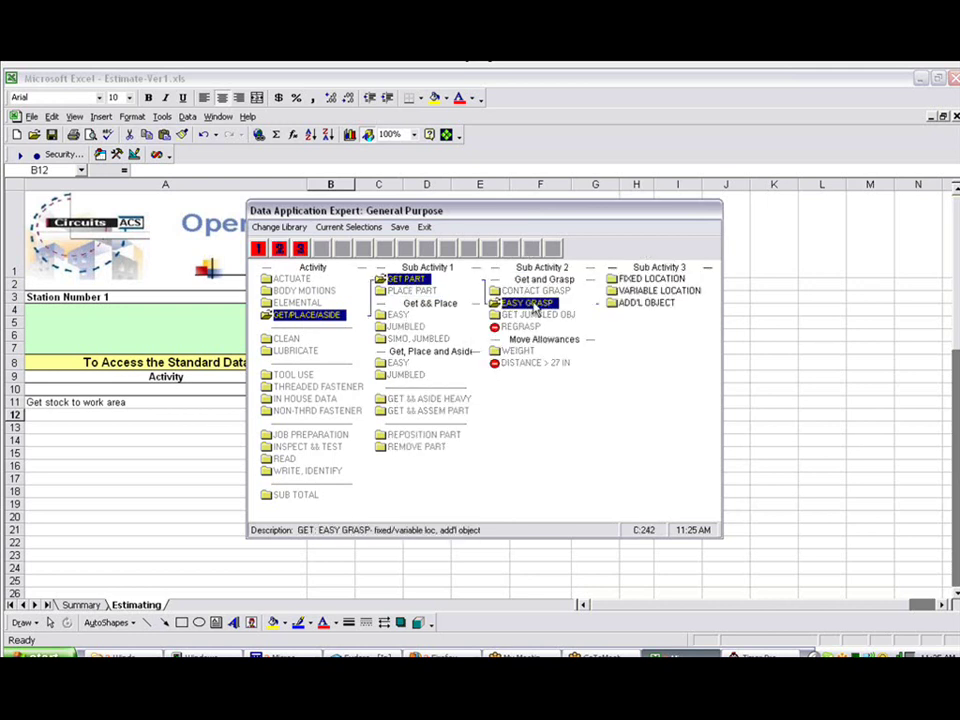
click(655, 290)
click(648, 279)
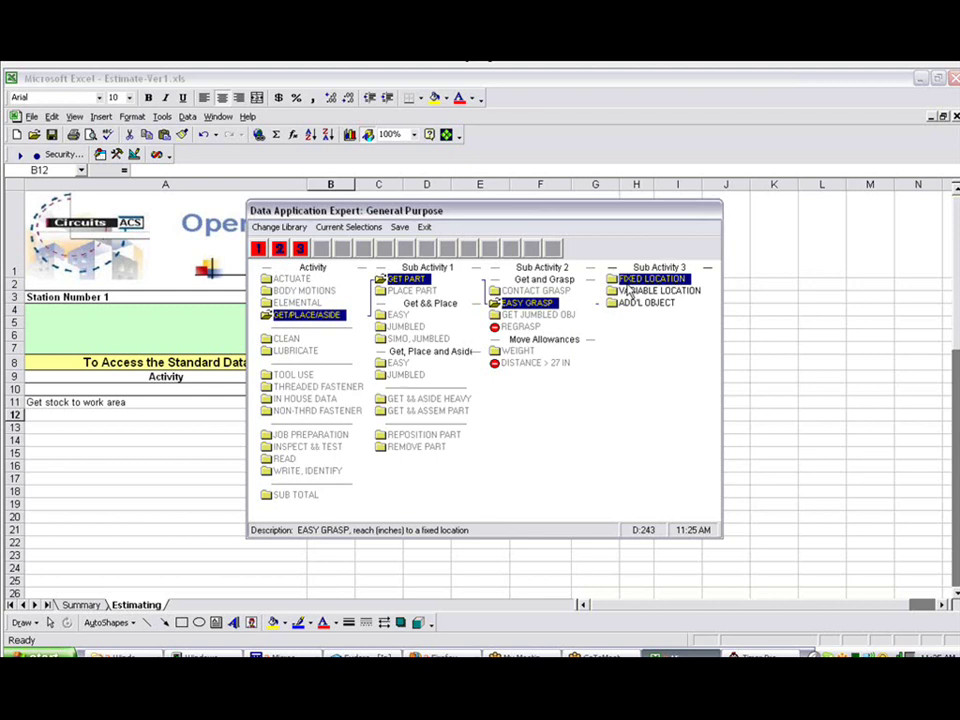
click(635, 280)
click(629, 291)
click(630, 302)
click(632, 315)
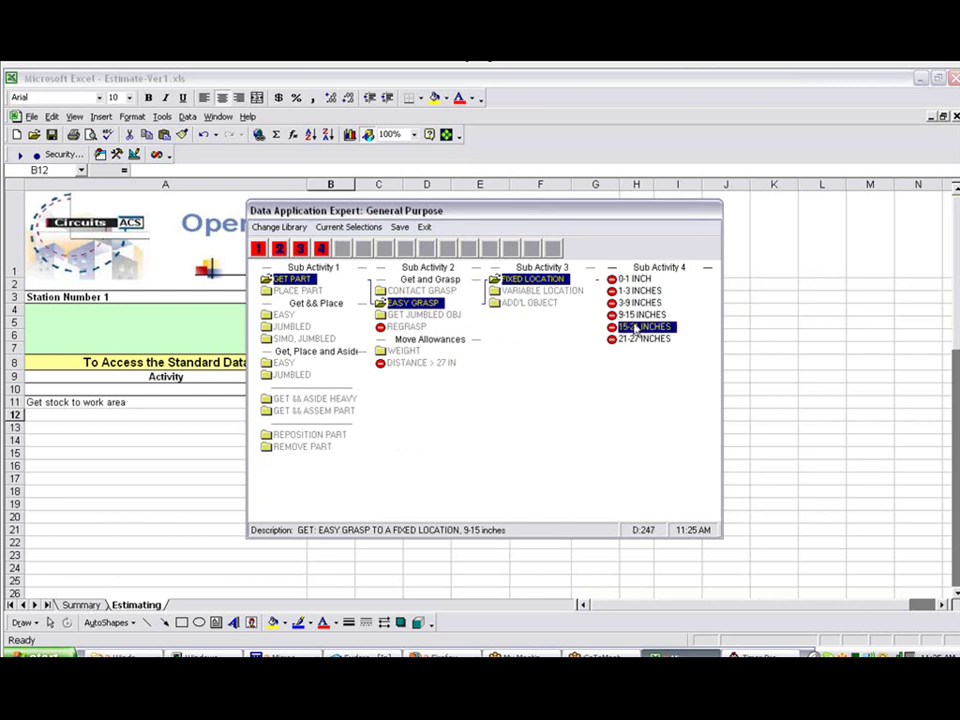
click(635, 327)
double_click(635, 330)
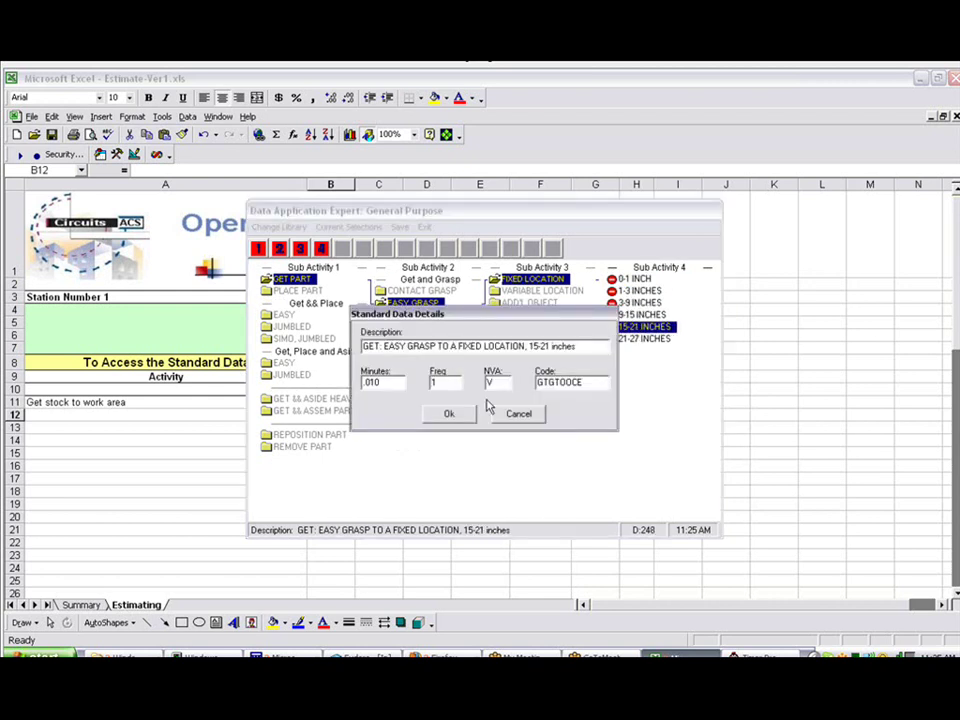
text(8)
click(446, 414)
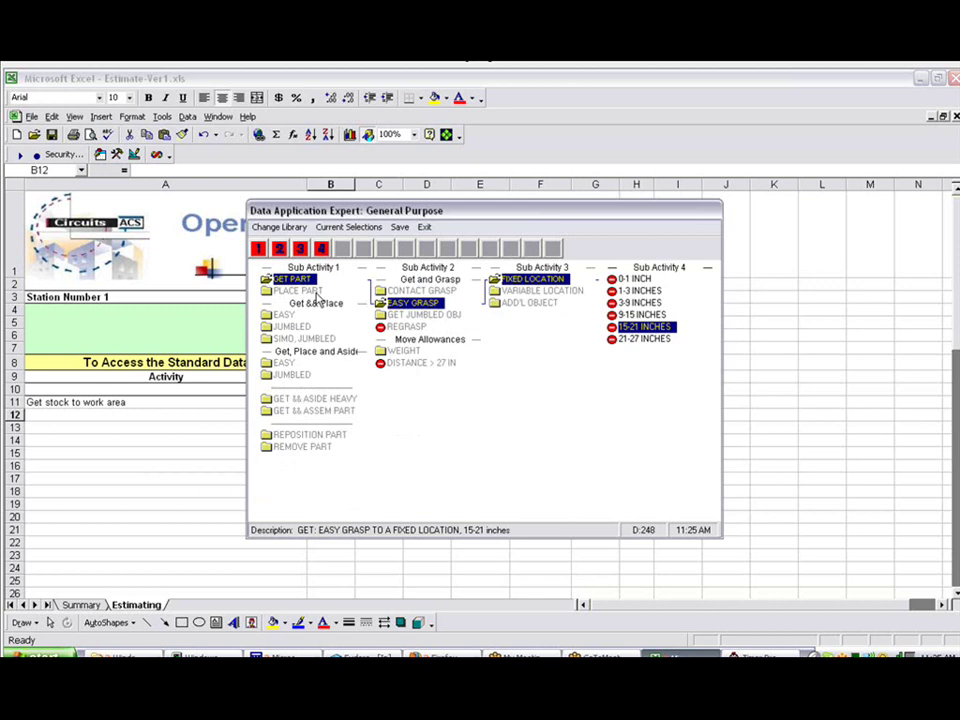
Add a second Walk per Pace element.
click(258, 250)
click(290, 291)
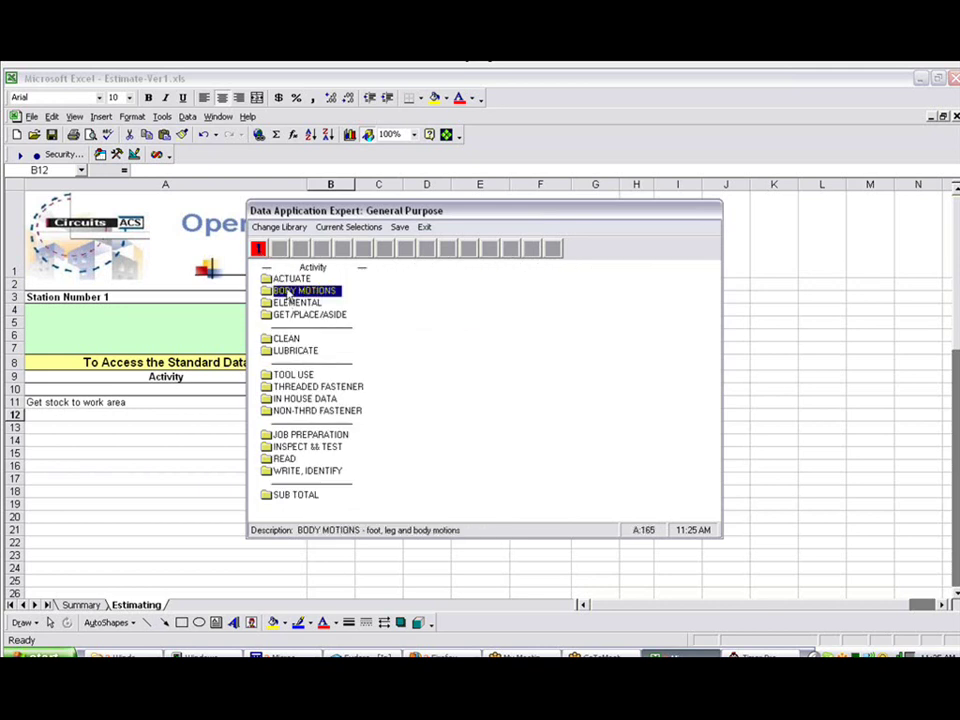
click(400, 281)
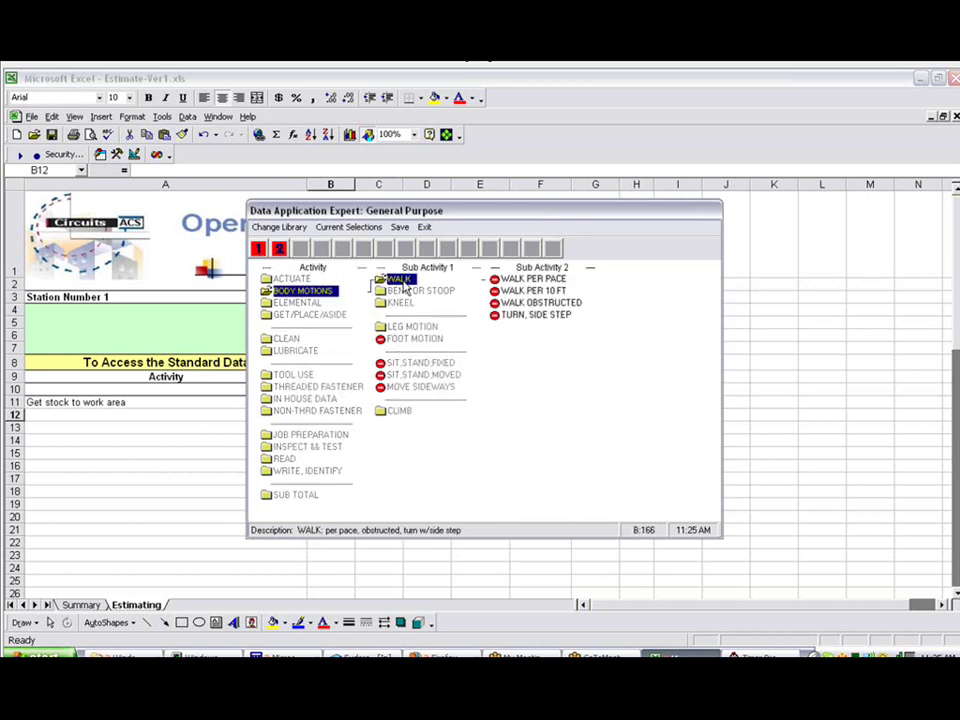
click(522, 280)
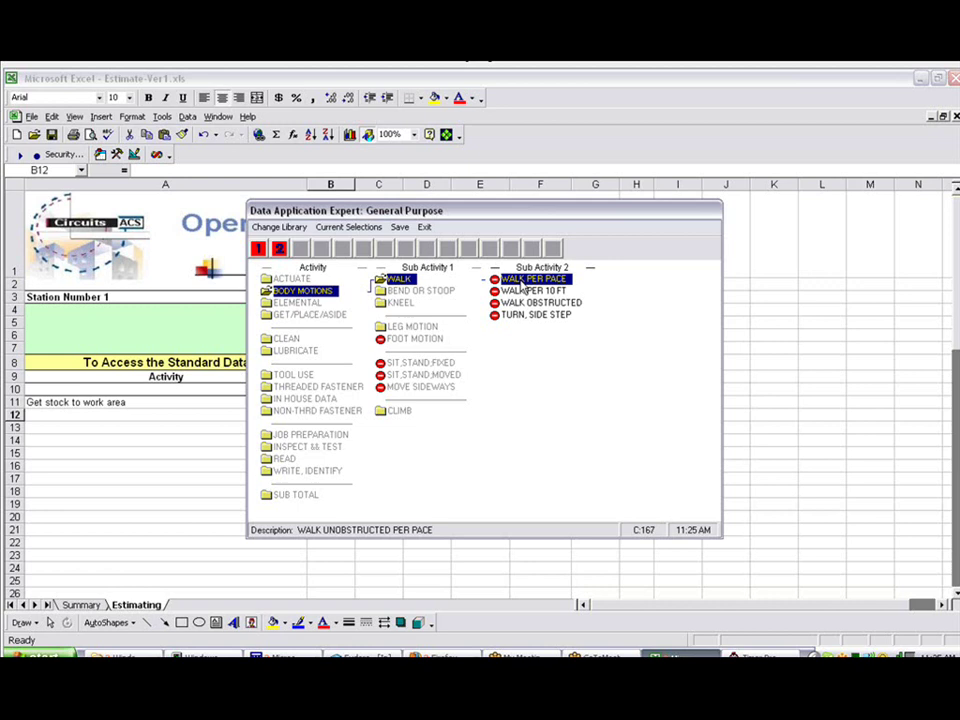
double_click(522, 284)
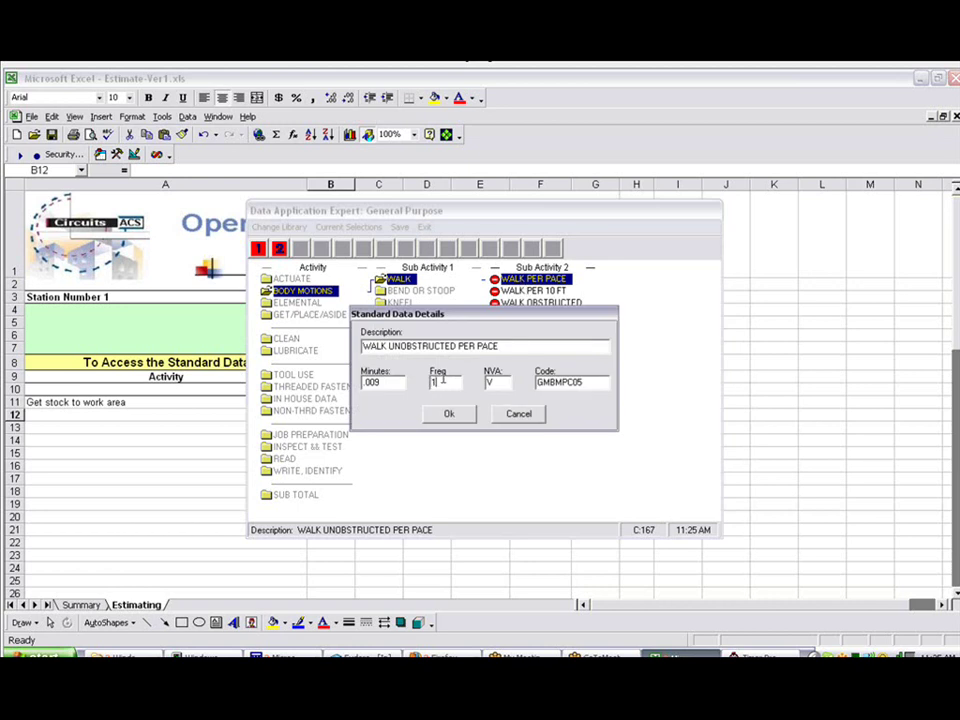
click(449, 413)
Add a symmetrical Loose Fit Place Part at 3-9 inches and save the elements to Station 1.
click(318, 315)
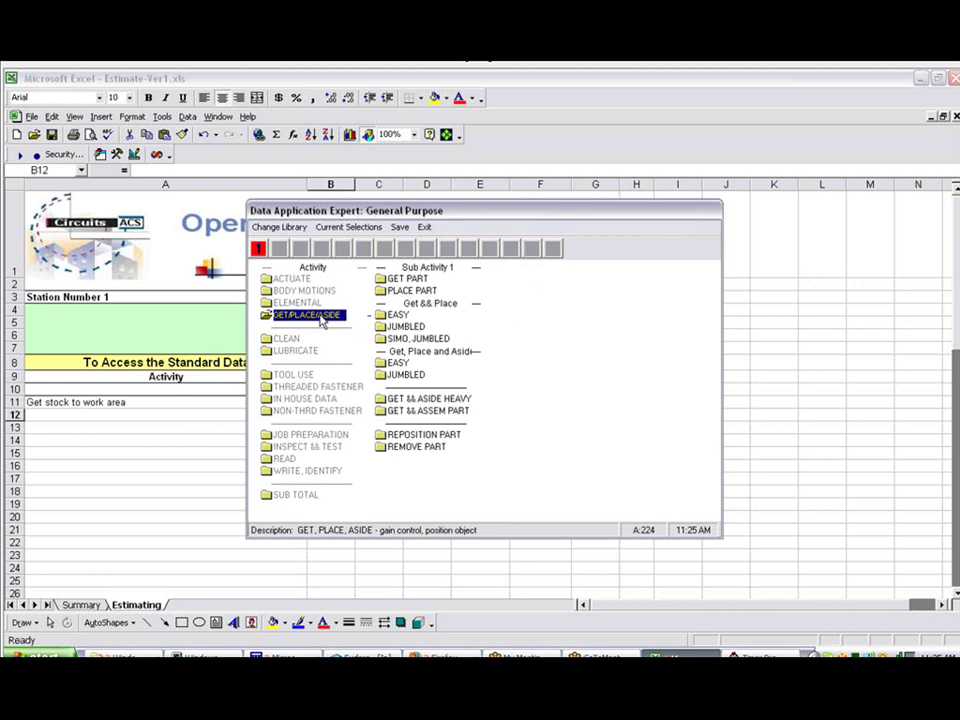
click(407, 326)
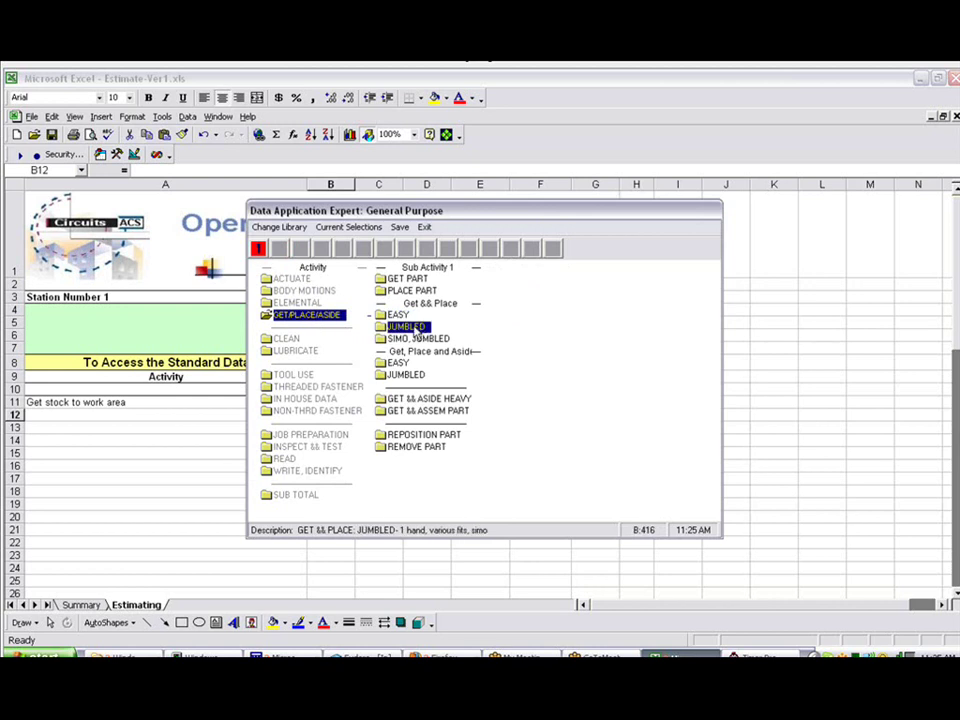
click(410, 375)
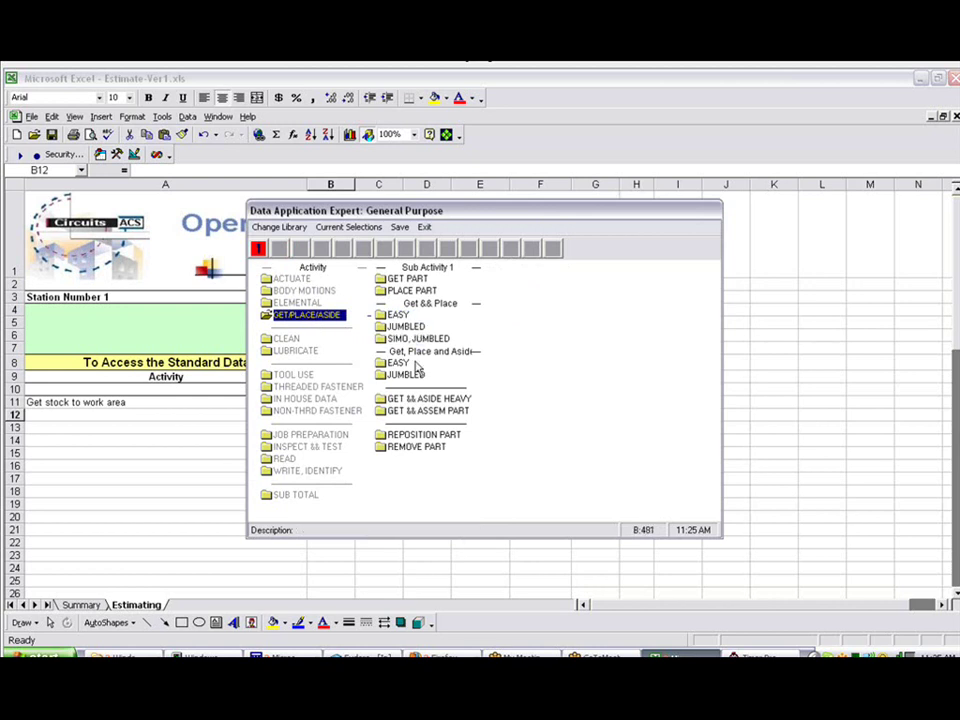
click(411, 290)
click(510, 303)
click(520, 291)
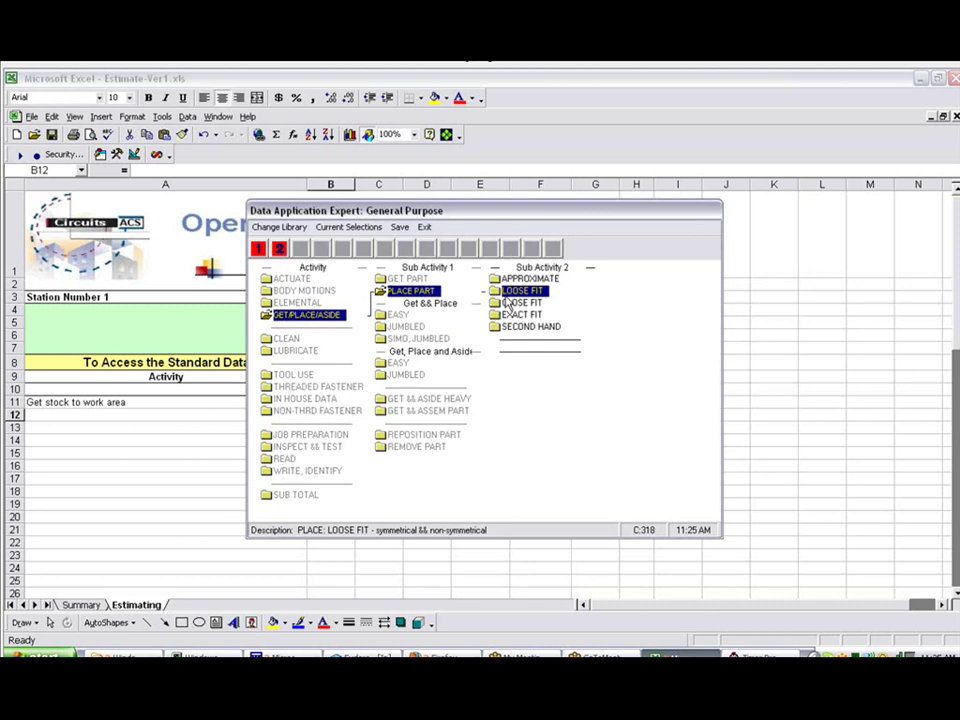
click(636, 280)
click(637, 290)
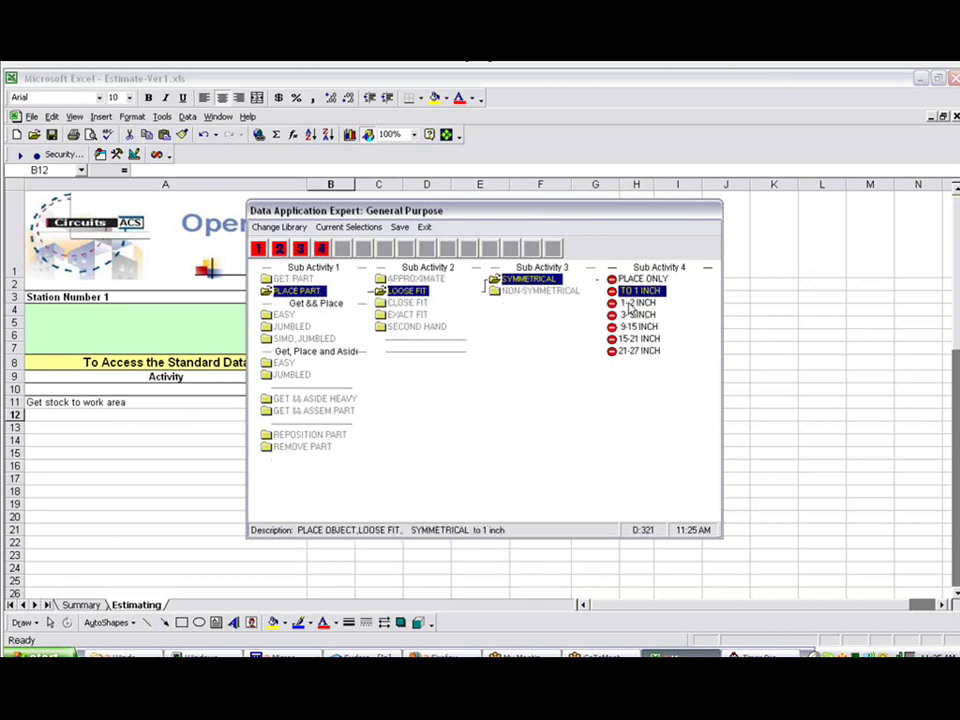
click(635, 315)
double_click(632, 316)
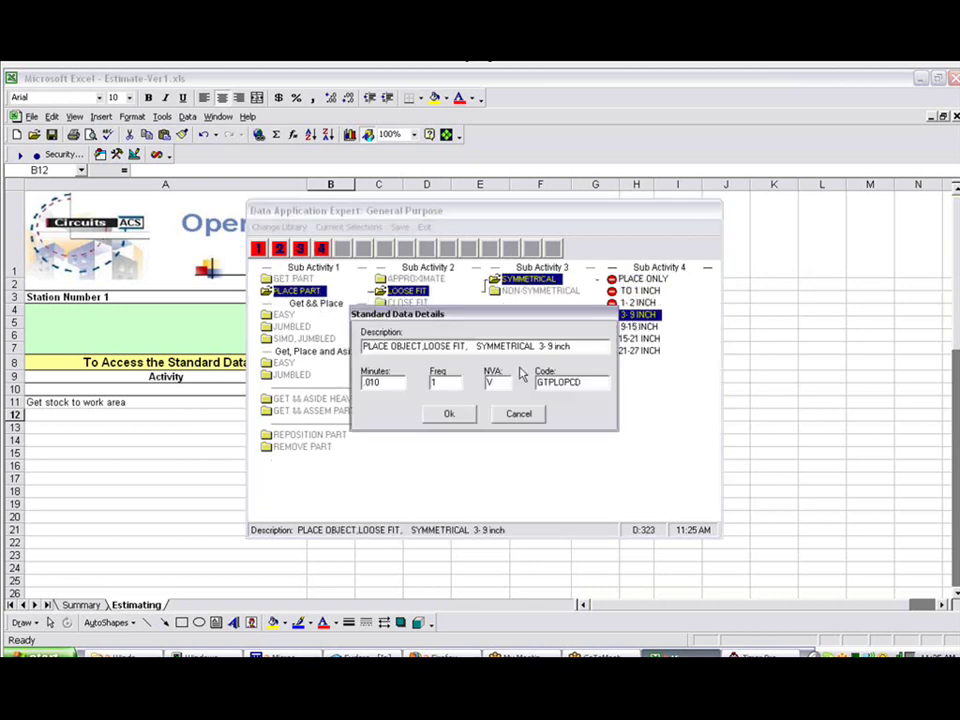
click(460, 422)
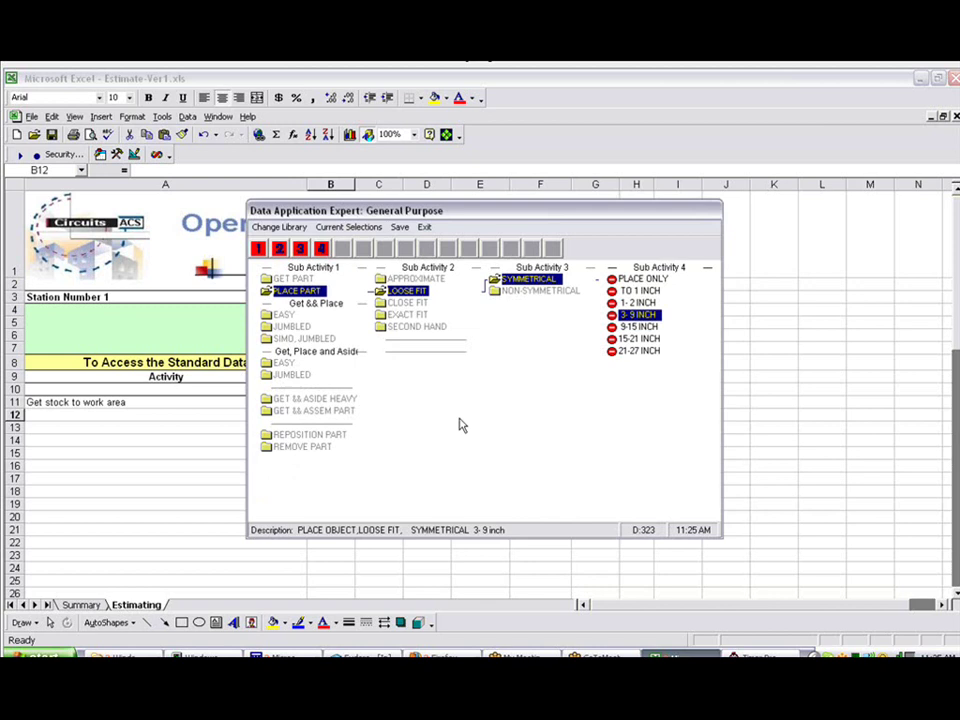
click(400, 232)
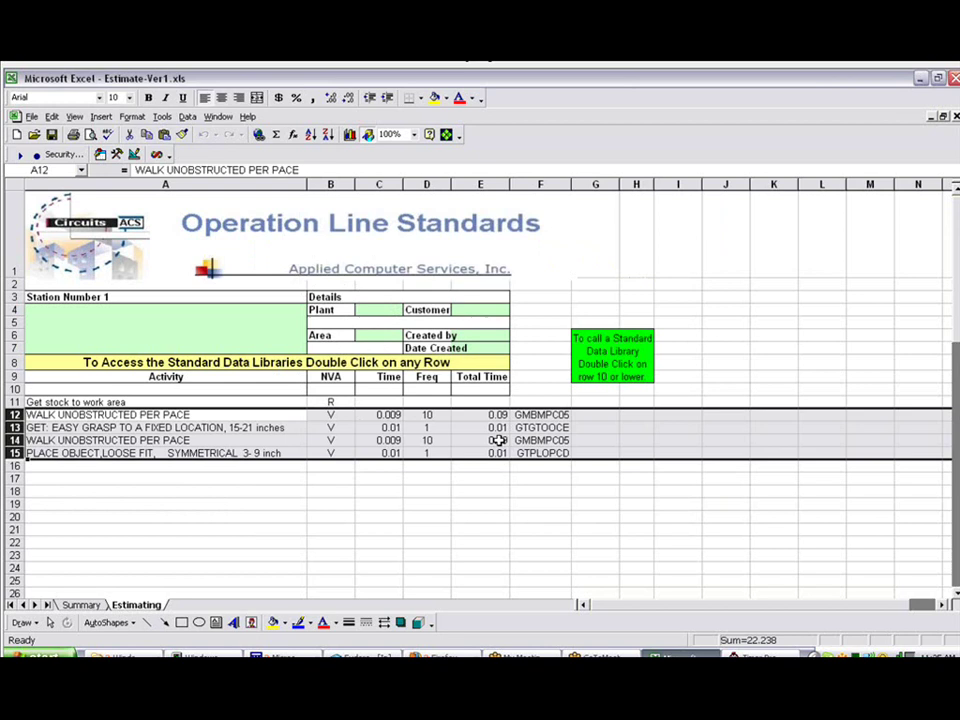
click(50, 402)
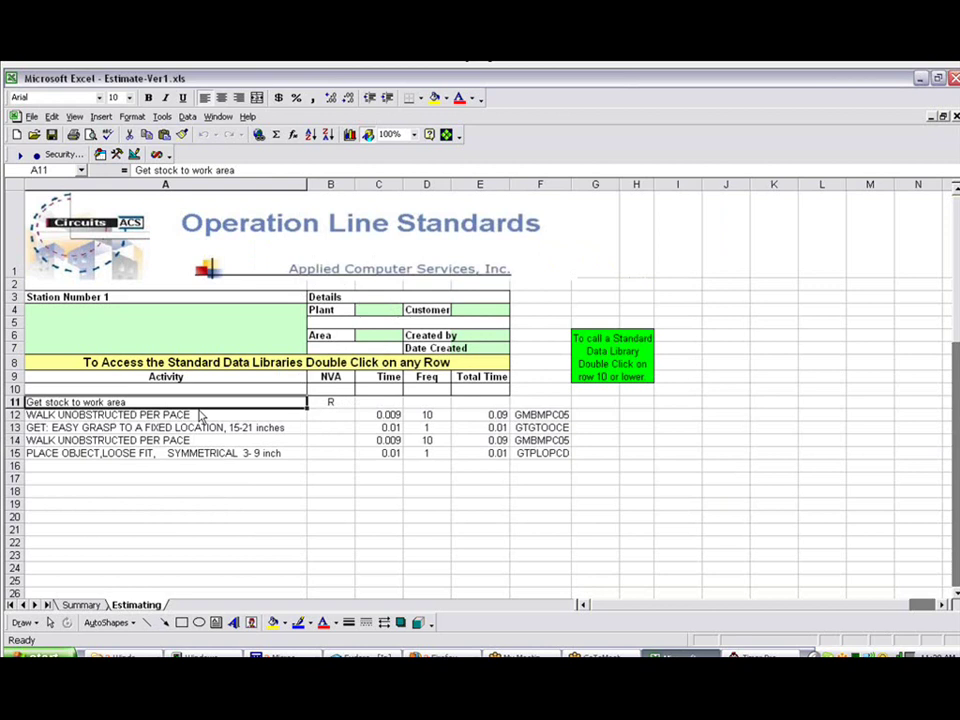
click(91, 296)
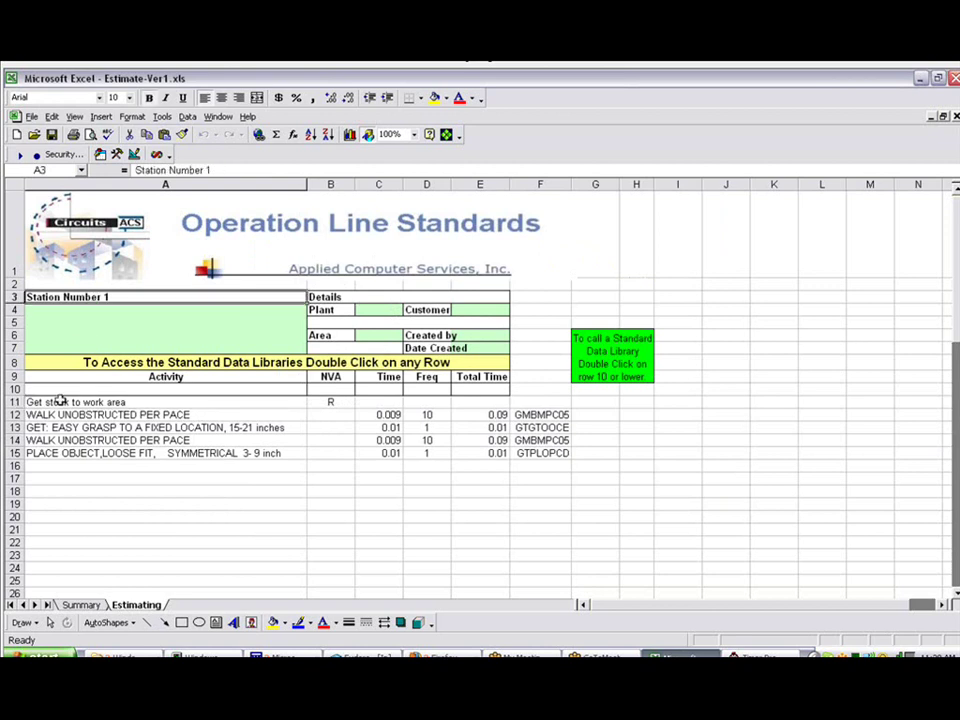
click(58, 401)
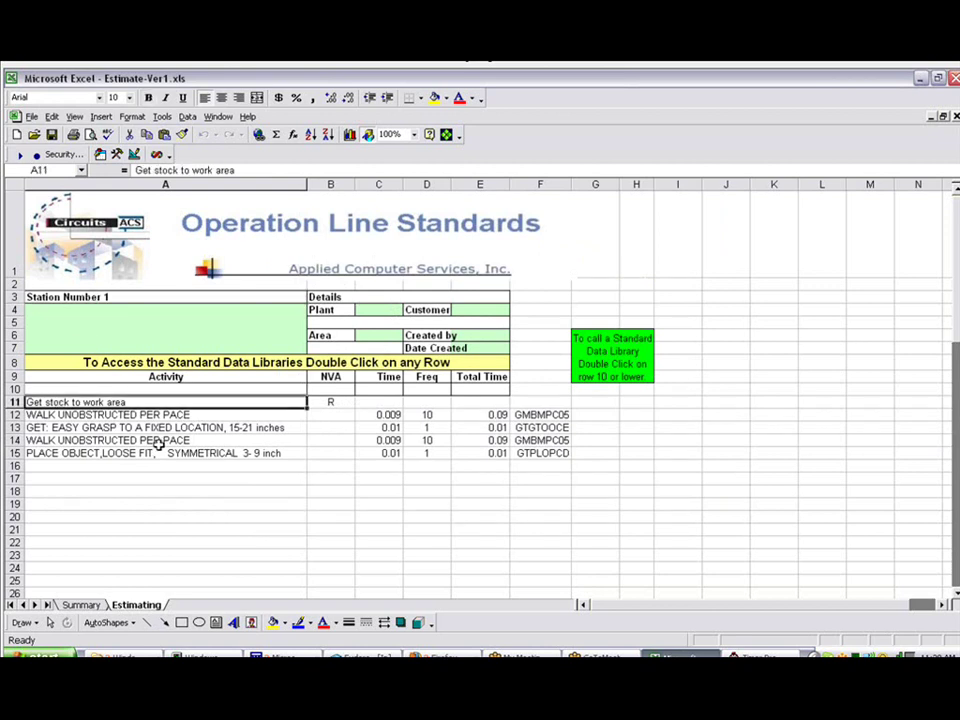
click(326, 401)
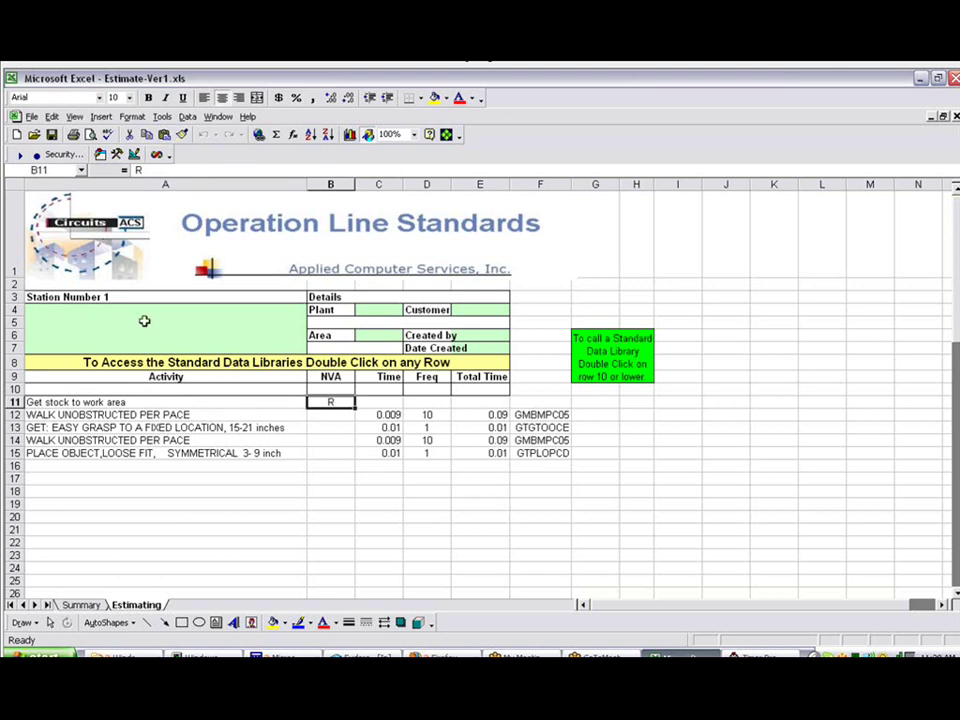
Summarize all sheets on the Summary sheet, showing Get stock to work area, R, 0.2.
key(ctrl+Page_Up)
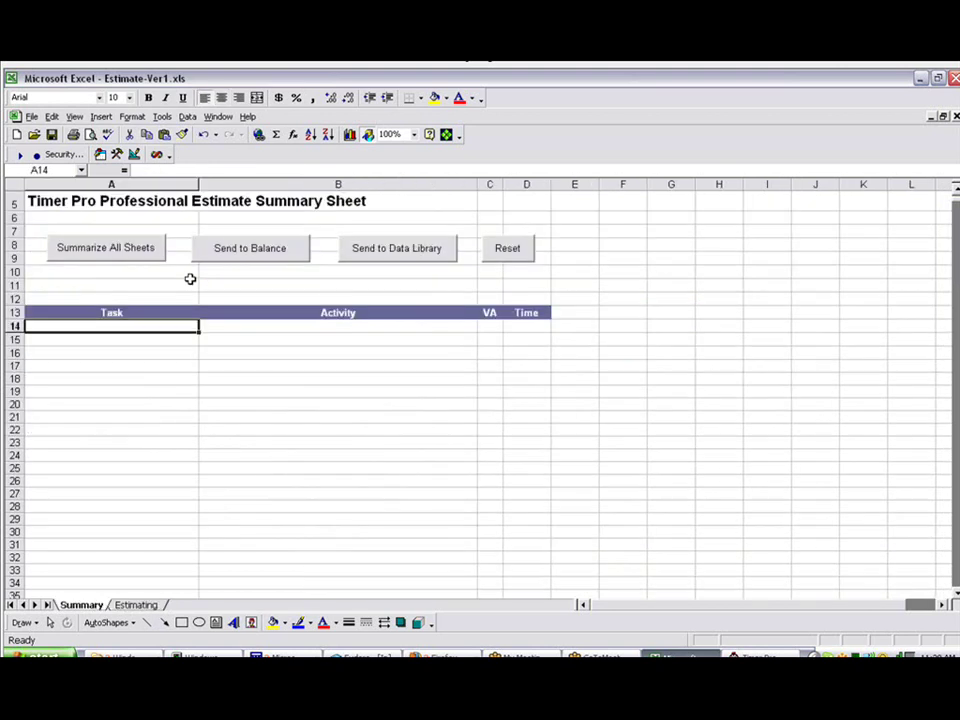
click(98, 250)
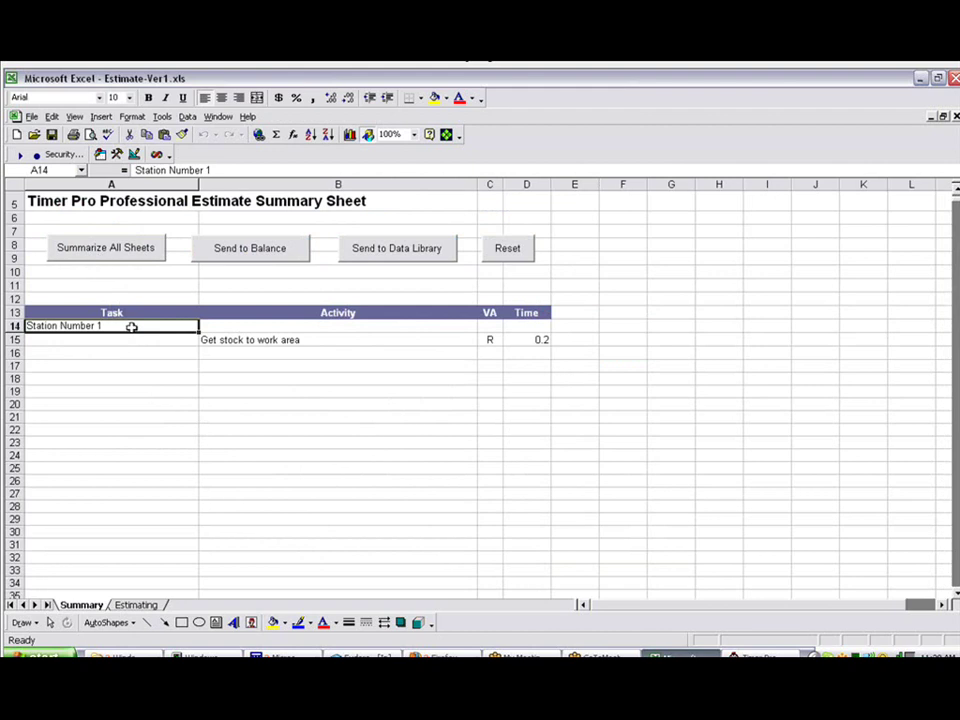
click(229, 339)
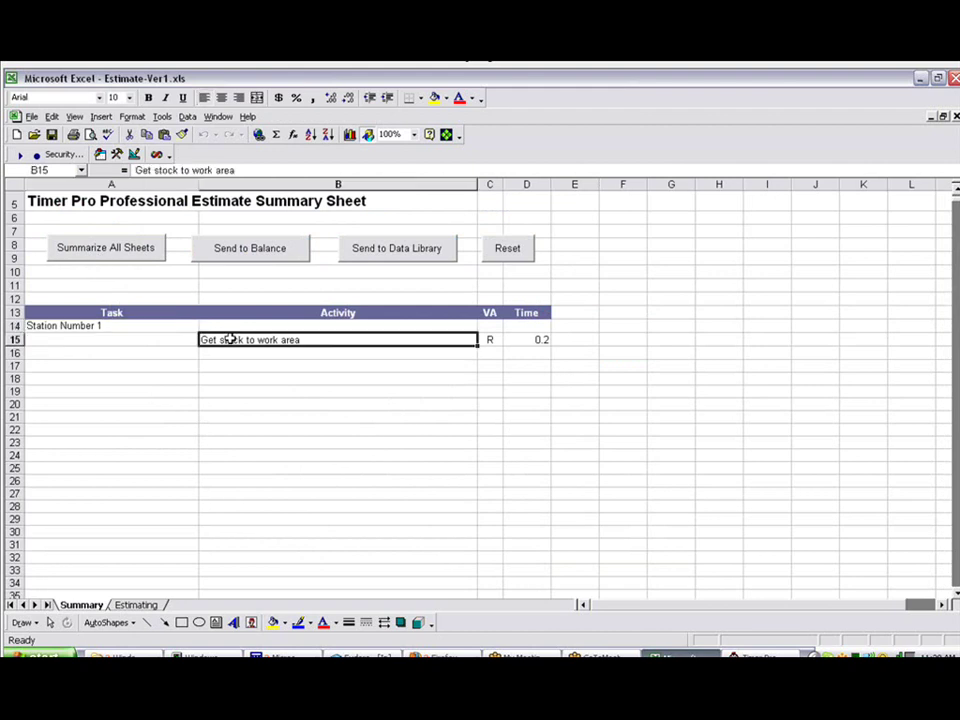
click(489, 341)
click(541, 341)
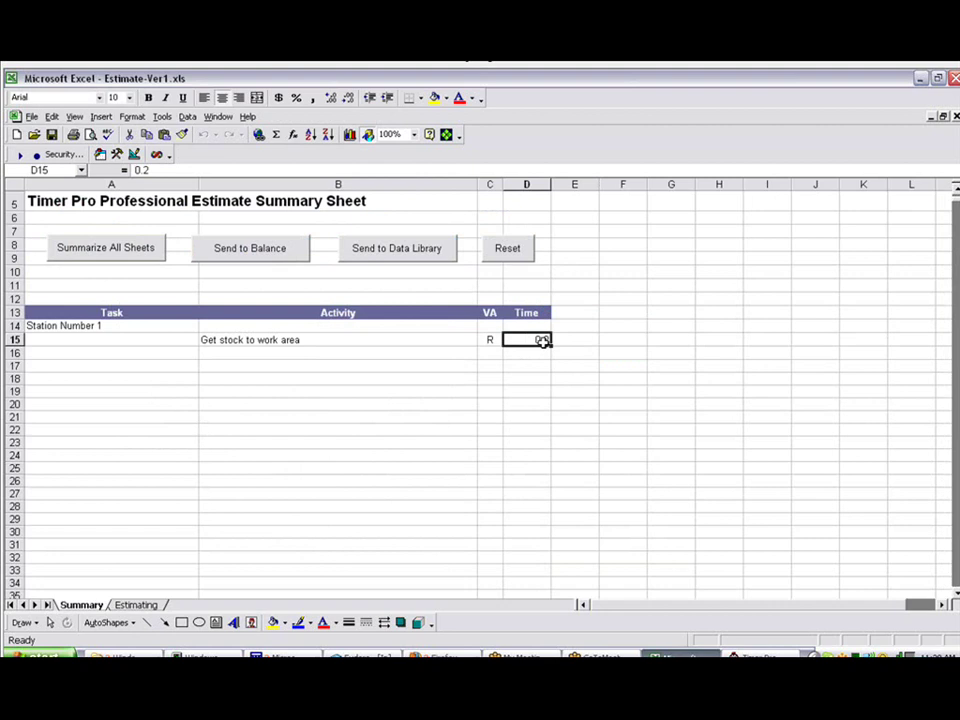
Sum E12:E15 on Estimating to confirm its 0.2 total matches the Summary sheet.
click(136, 605)
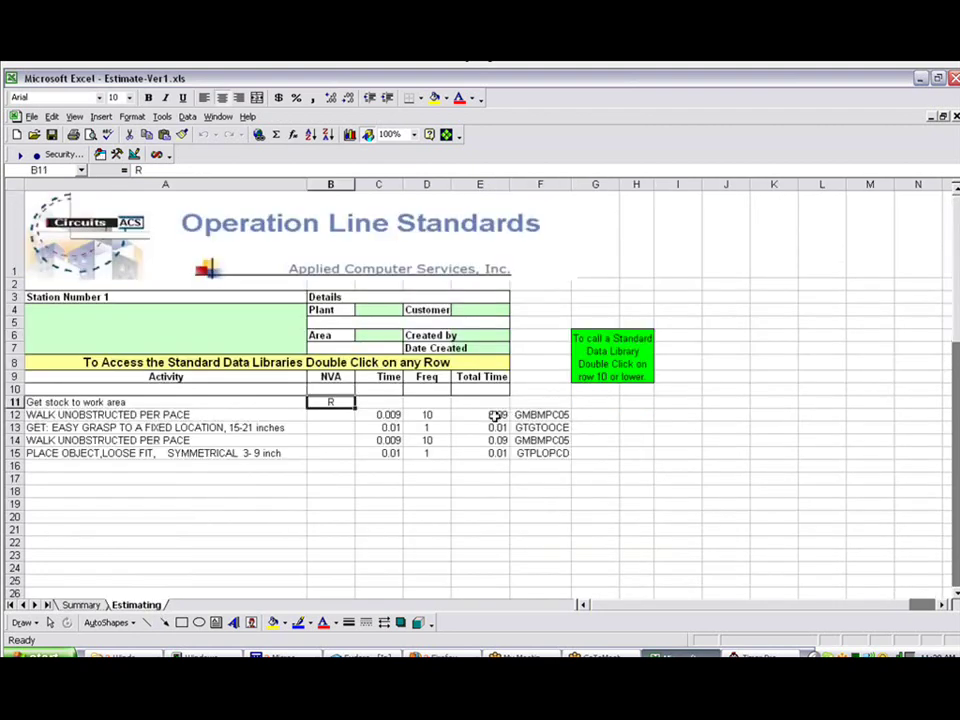
drag(497, 416, 497, 455)
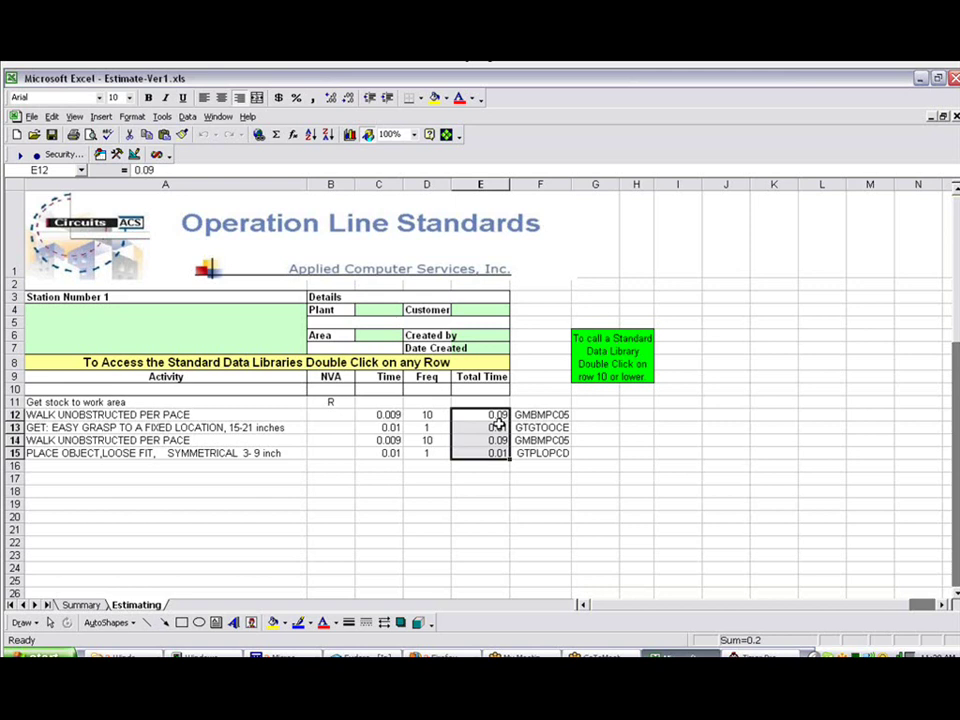
click(81, 605)
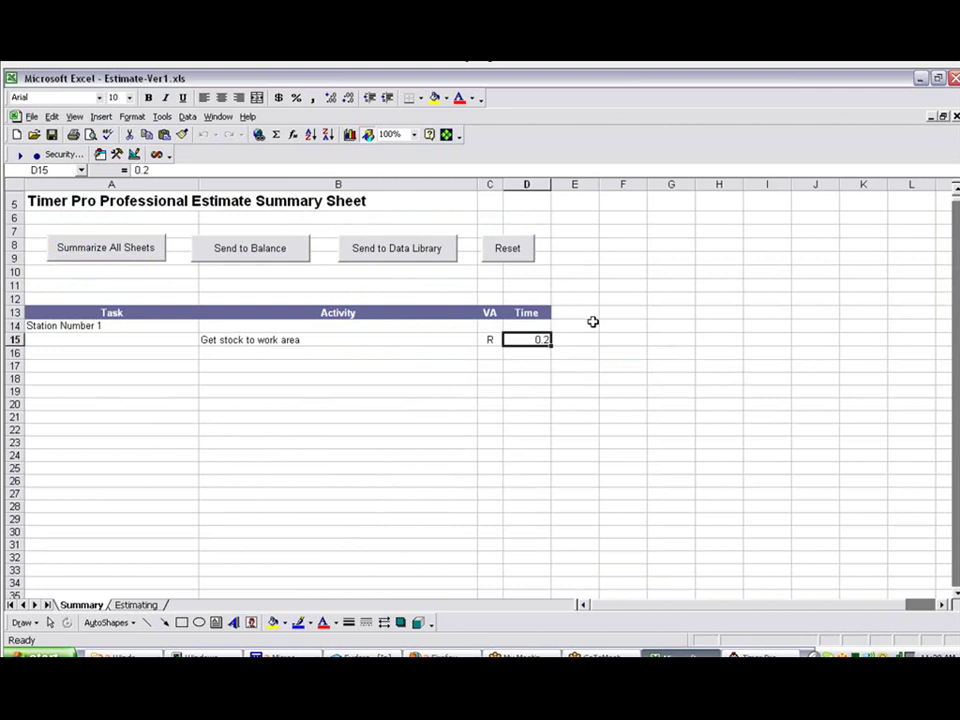
click(400, 247)
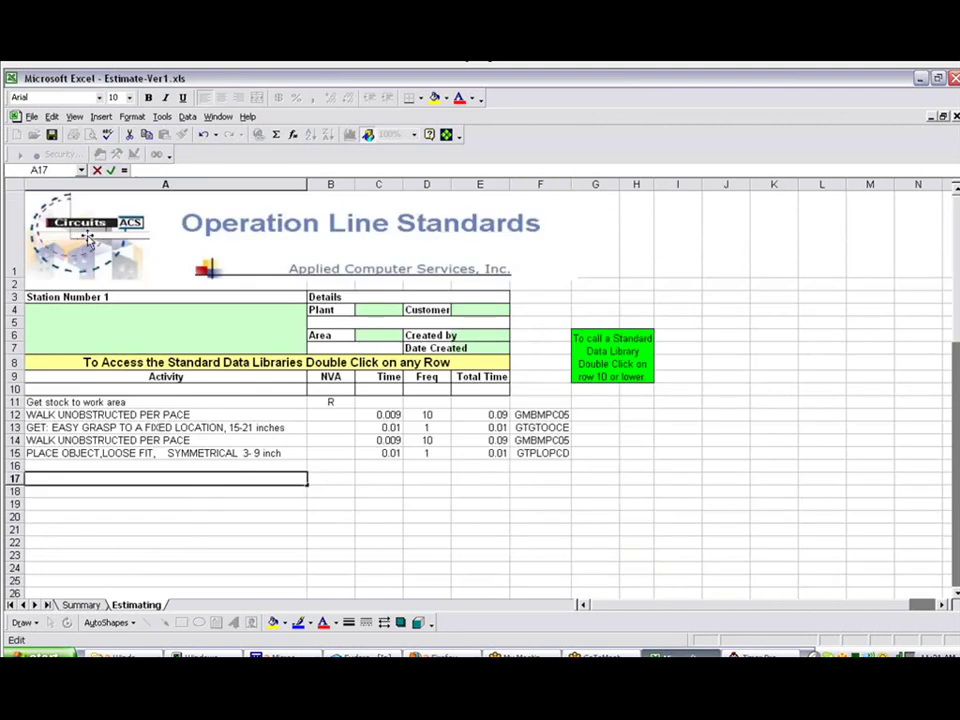
Enter activity 'Assemble per Spec' in A17 with NVA code V.
click(102, 297)
click(110, 401)
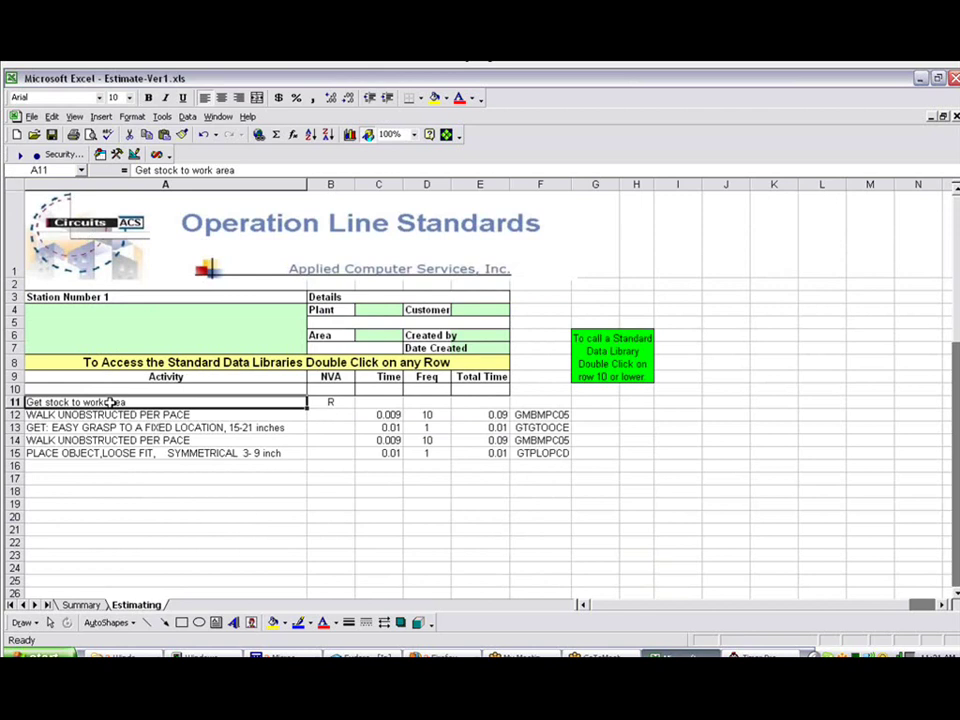
drag(182, 414, 533, 450)
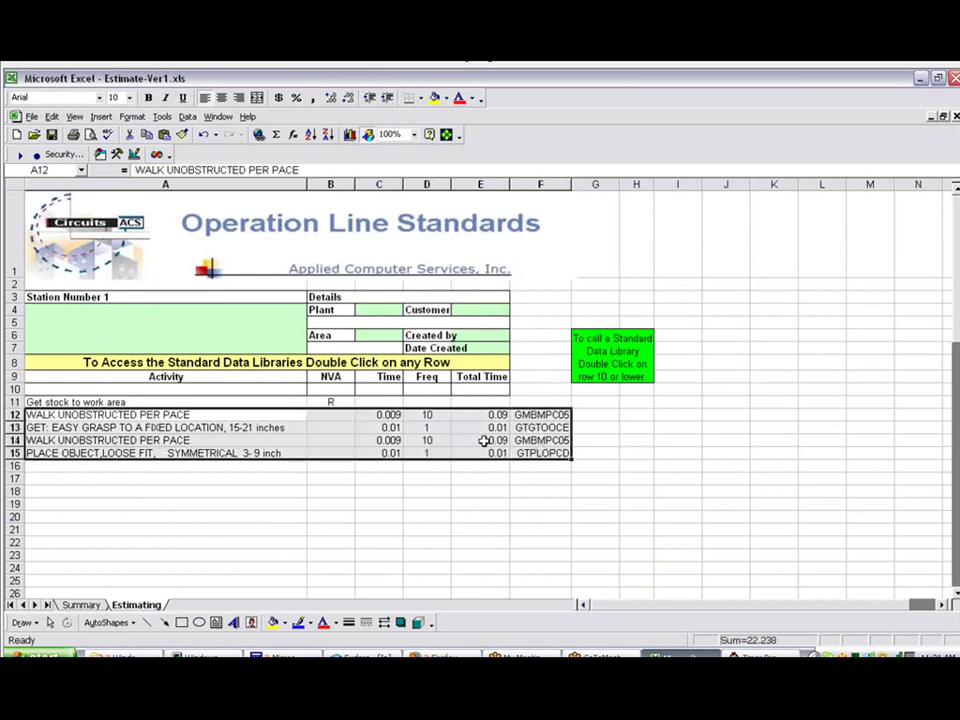
click(131, 479)
text(Assemble per Spec)
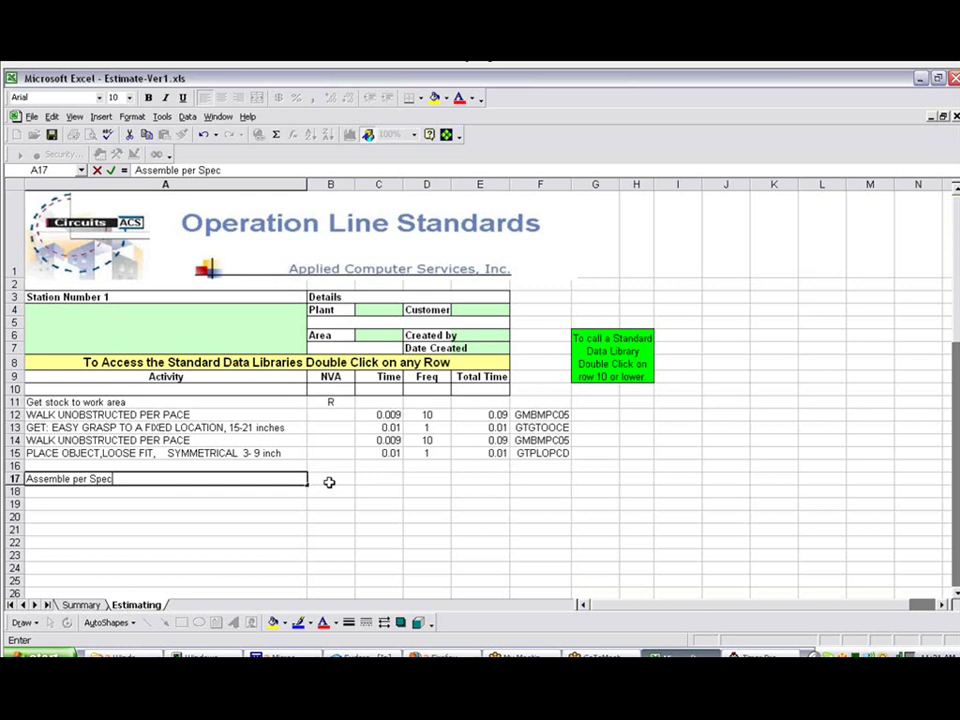
click(330, 485)
text(V)
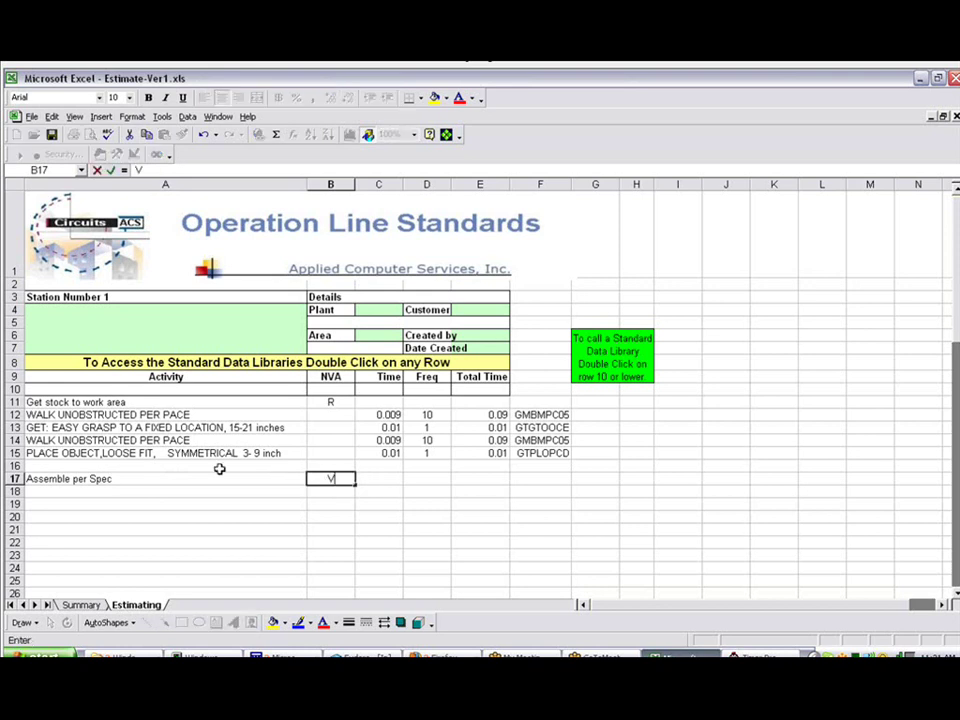
double_click(216, 490)
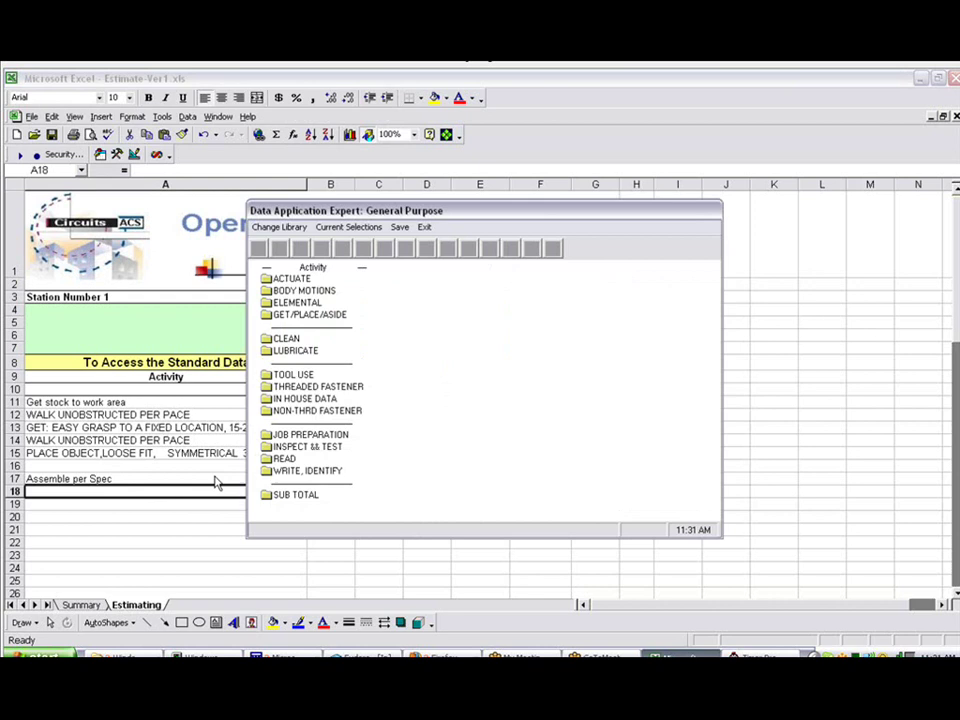
Switch to the Electrical and Electronics library and drill into CABLE/HARNESS > PREPARE WIRE.
click(272, 228)
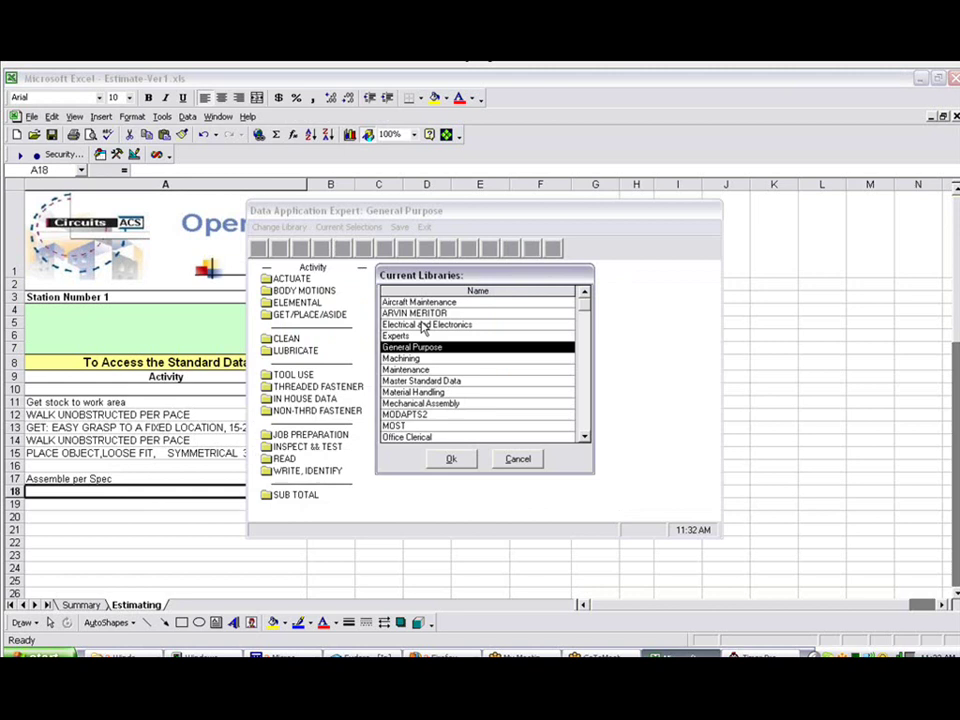
click(425, 324)
click(455, 459)
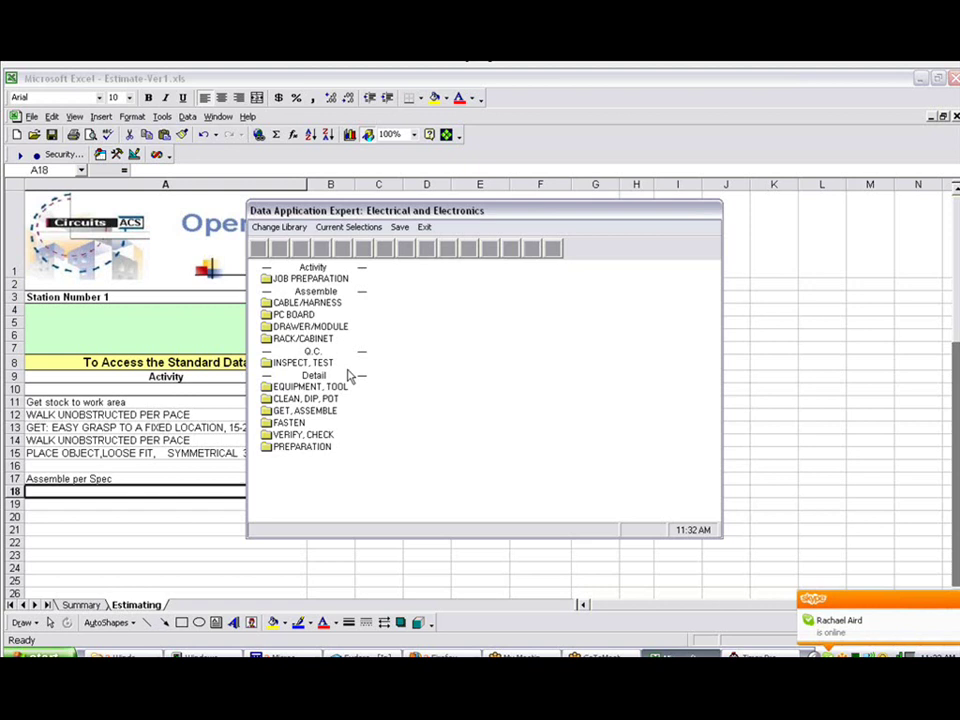
click(311, 329)
click(296, 315)
click(305, 303)
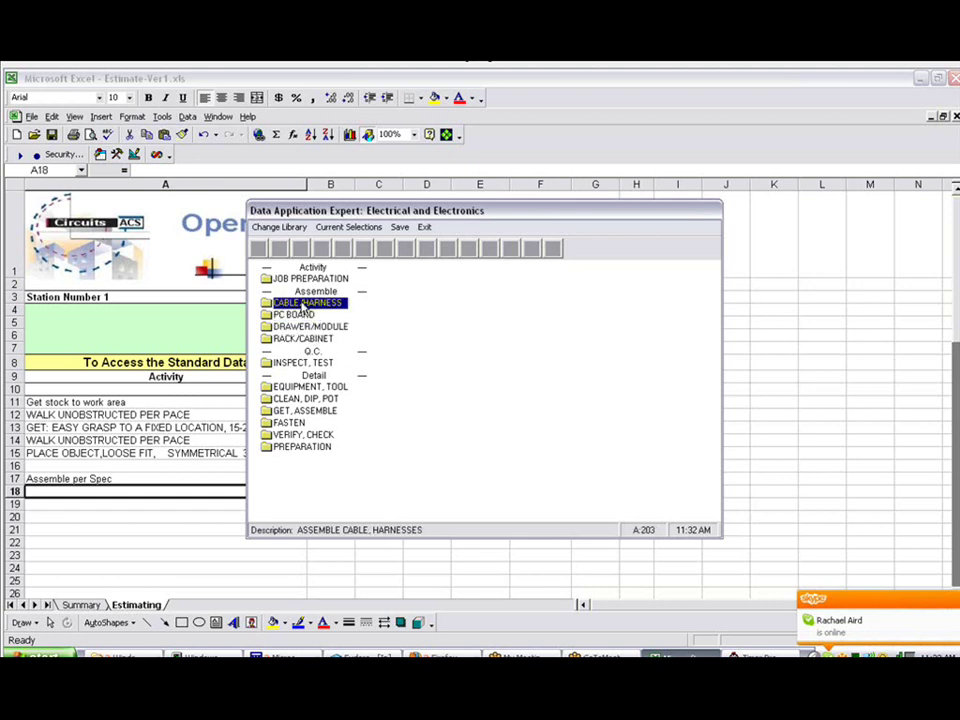
double_click(303, 303)
click(407, 291)
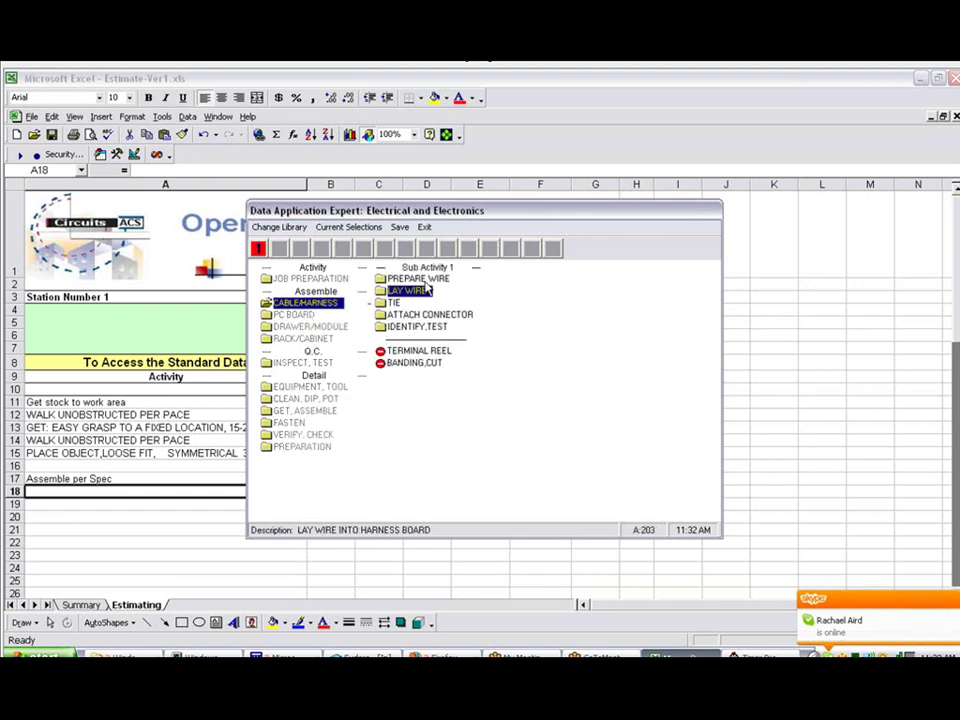
double_click(415, 279)
Add the Cut to Length and Cut and Strip wire elements.
click(528, 279)
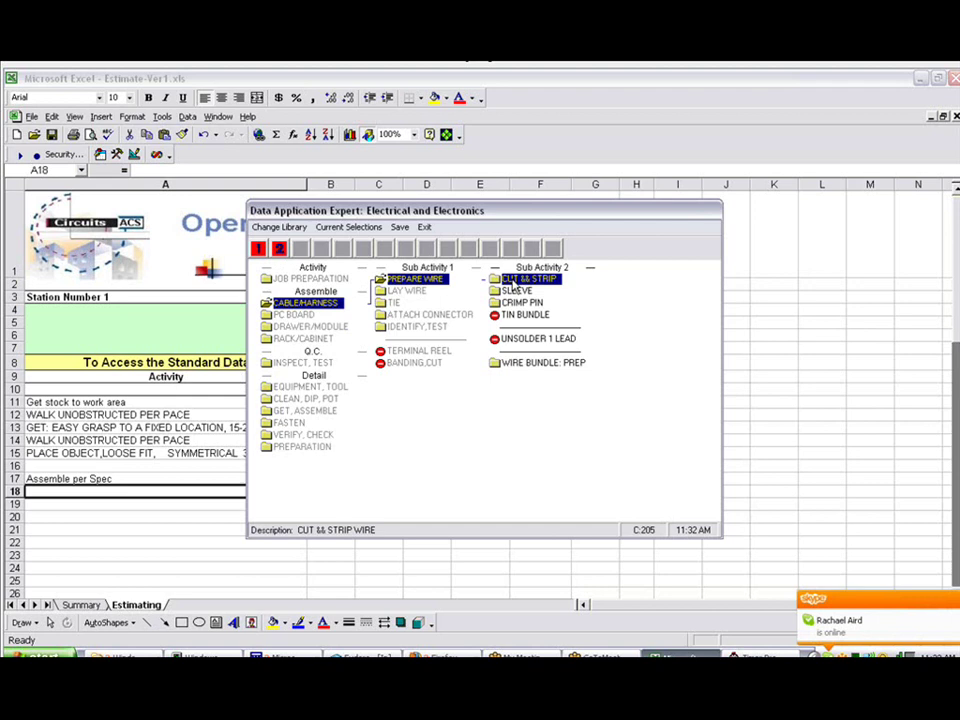
double_click(515, 281)
click(633, 280)
double_click(633, 280)
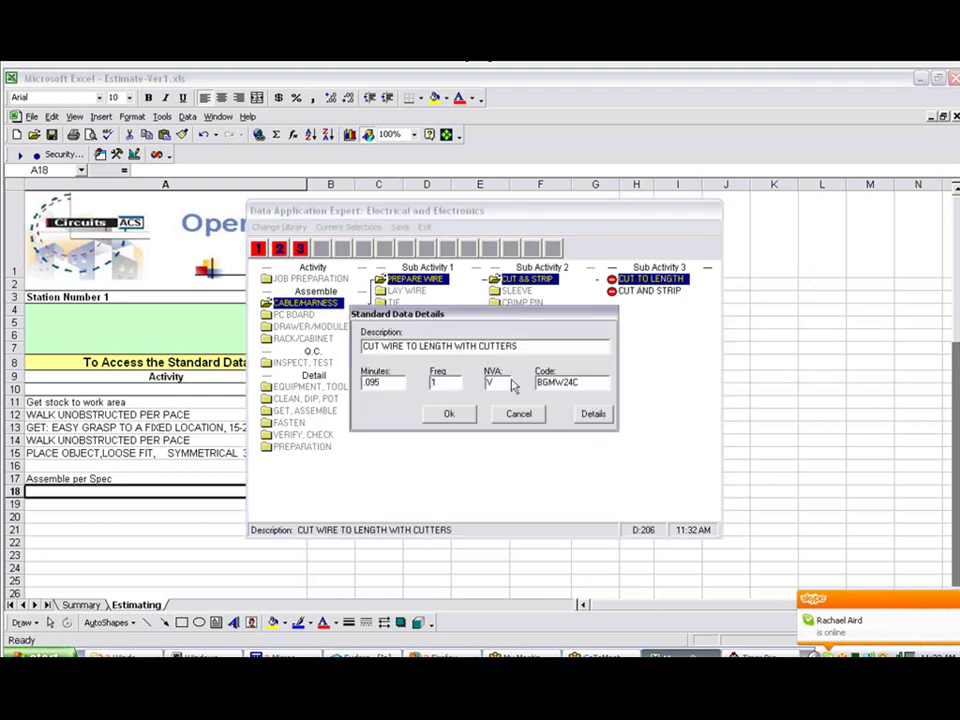
click(448, 414)
double_click(650, 291)
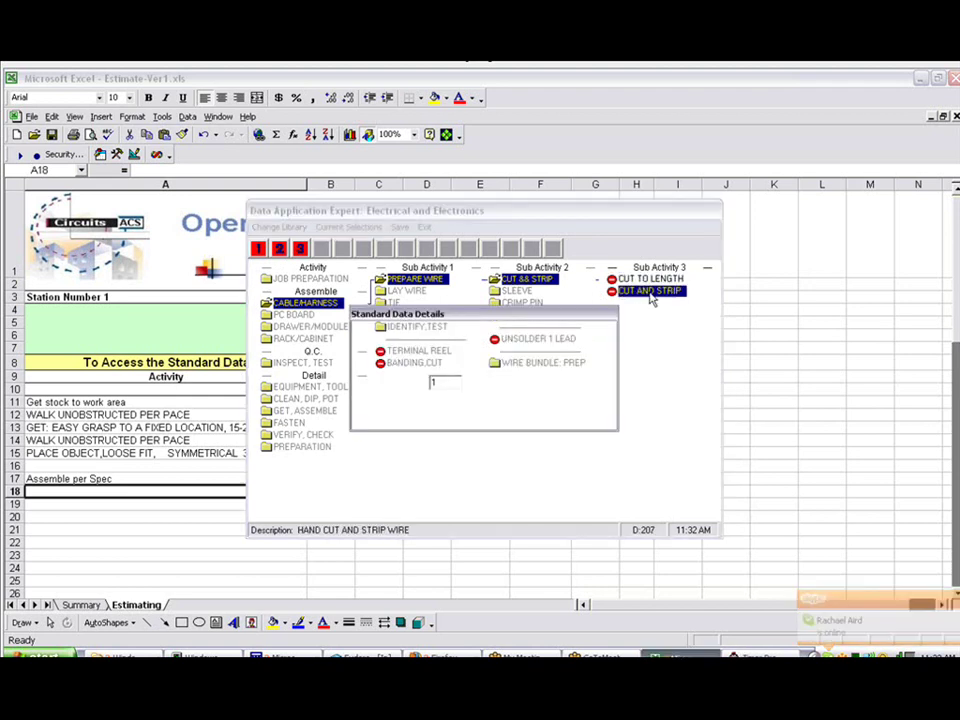
click(450, 414)
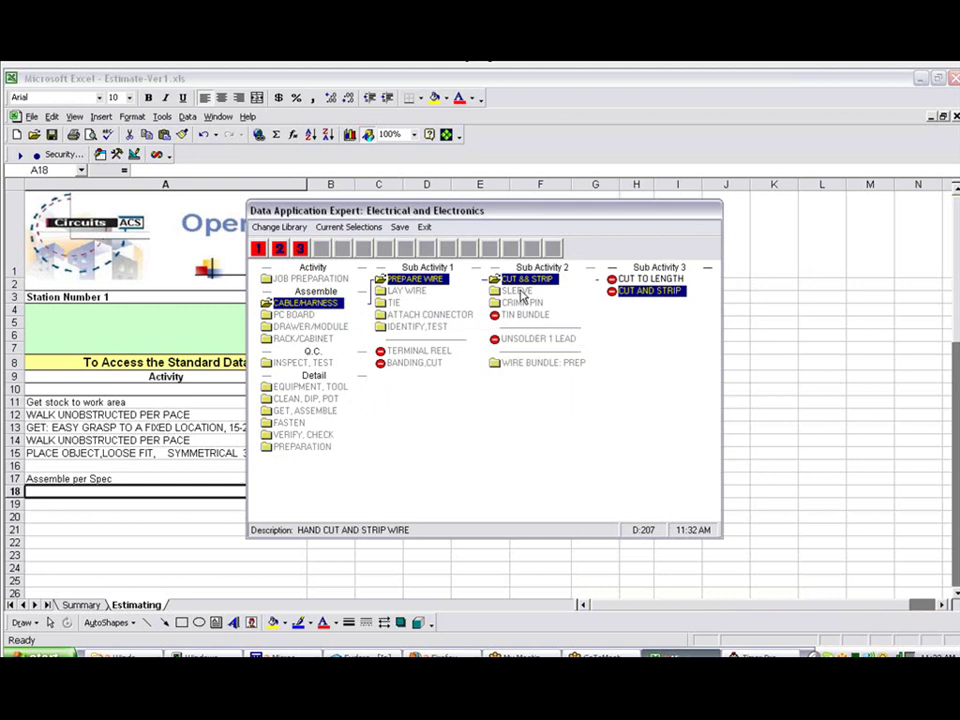
Add Crimp Pin elements: 1st Pin, and Each Added pin with frequency 4.
double_click(513, 304)
double_click(636, 279)
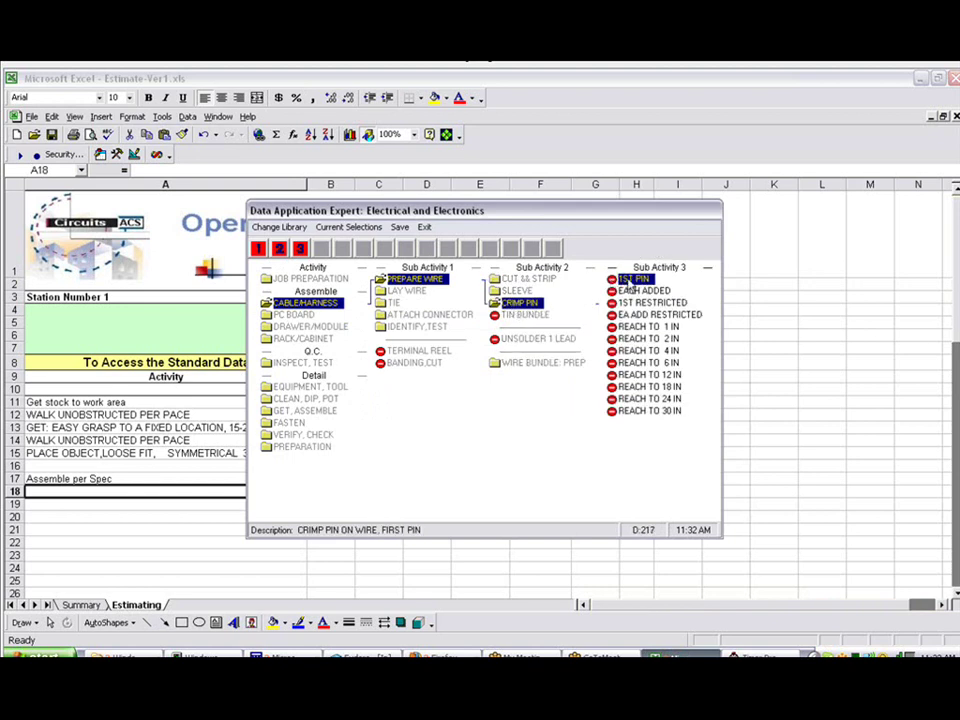
click(450, 415)
click(650, 314)
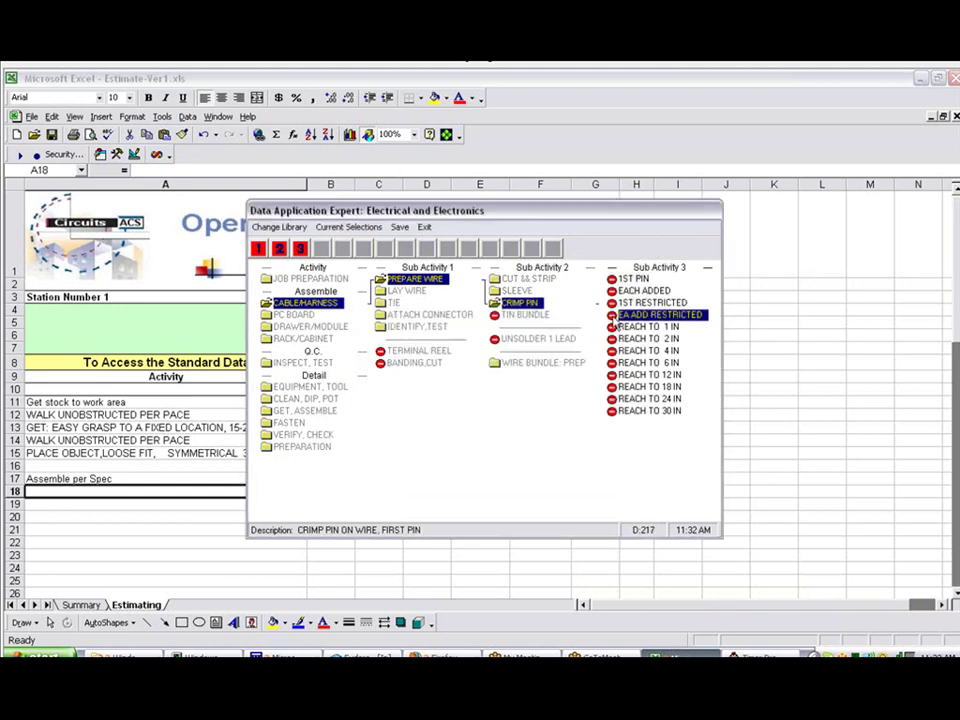
double_click(636, 291)
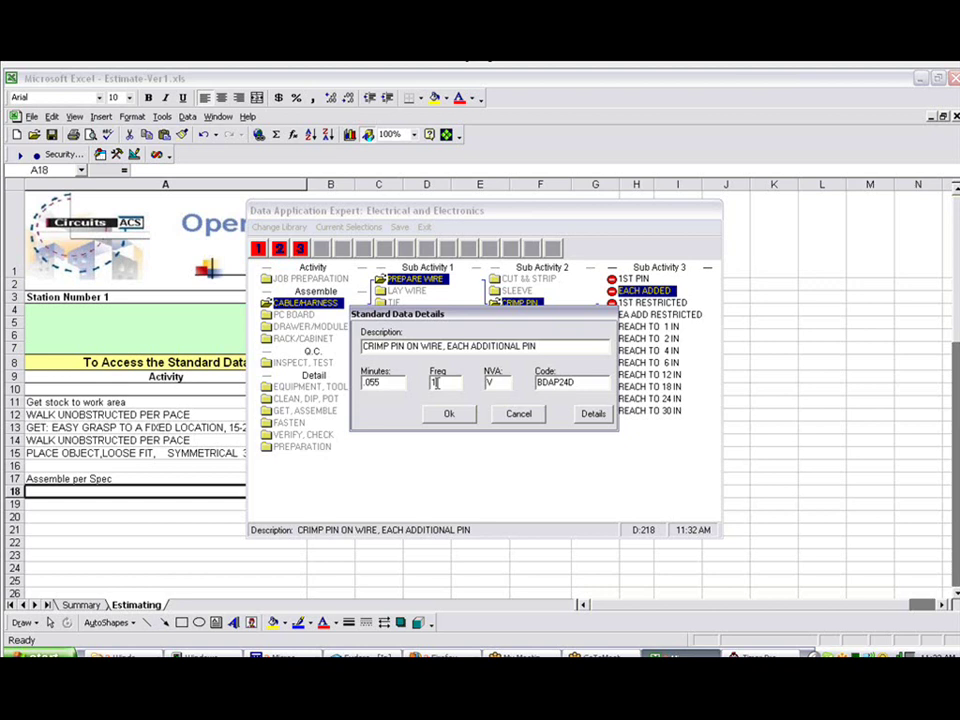
click(448, 414)
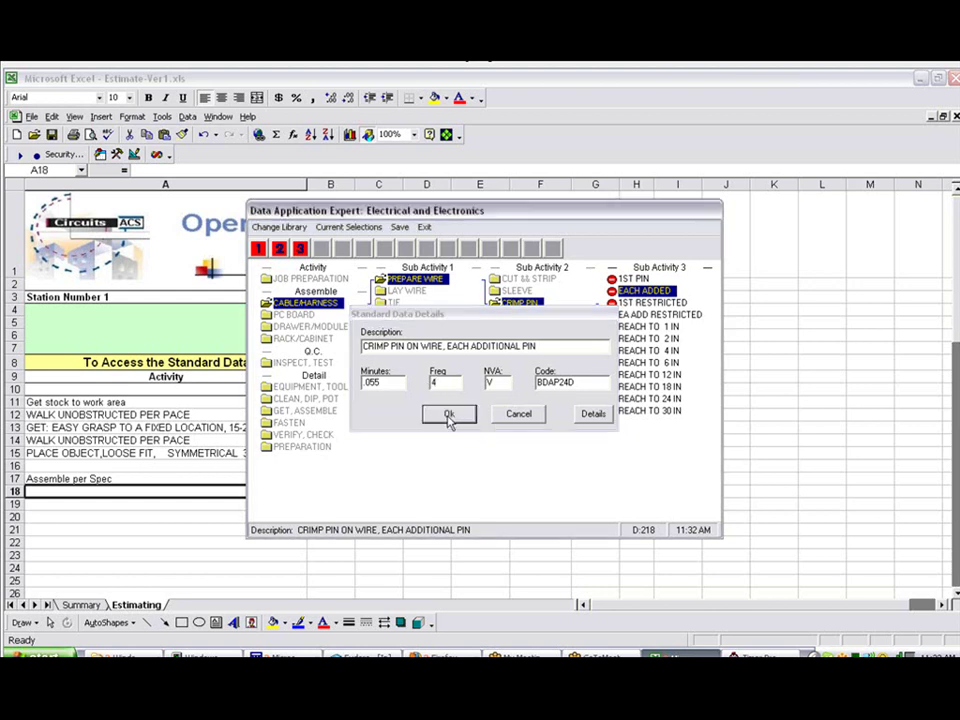
Add the Tin Bundle element and send all wire elements to the worksheet.
click(527, 315)
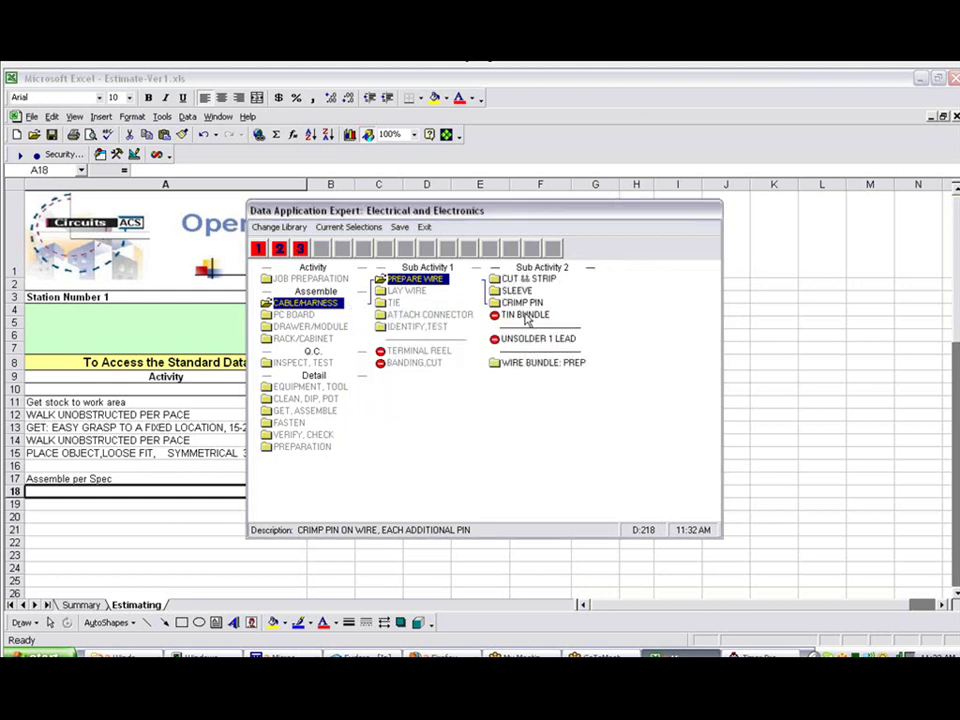
click(535, 339)
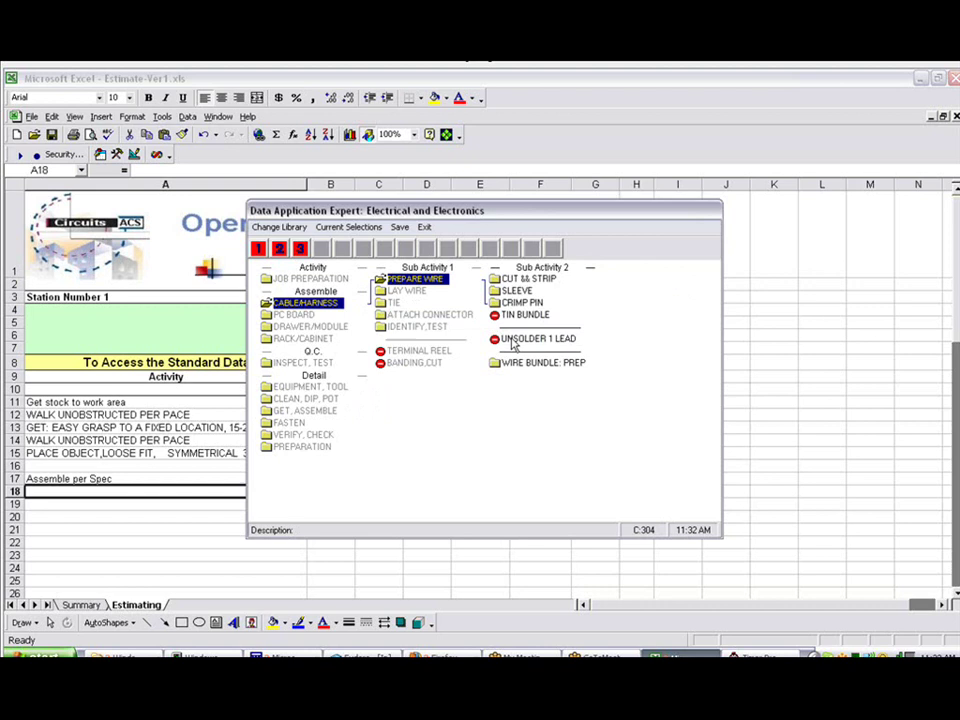
double_click(522, 316)
click(437, 416)
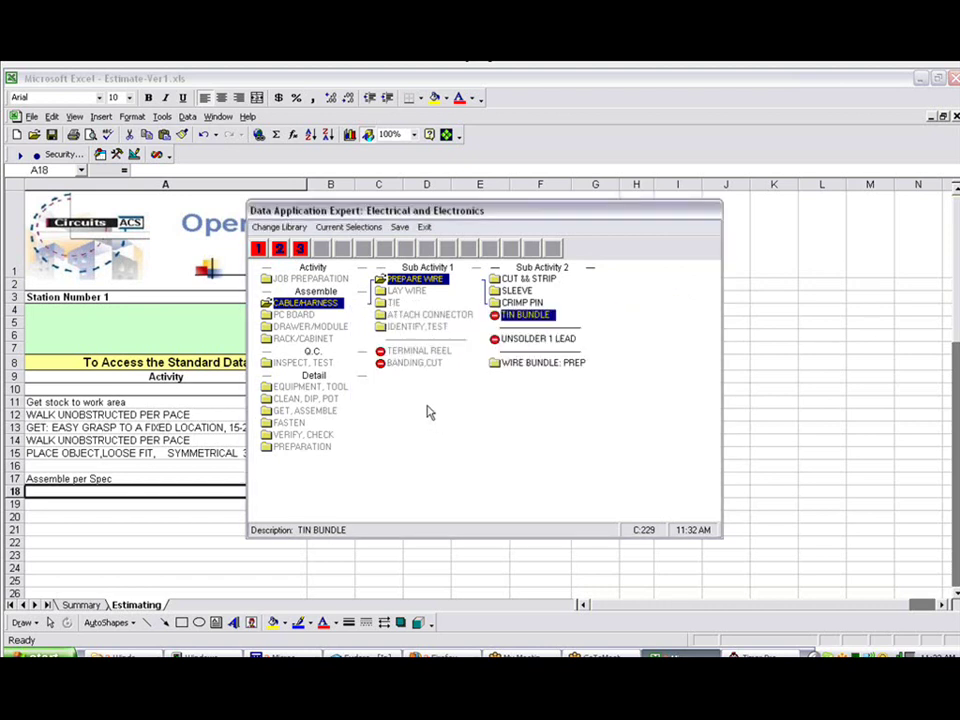
click(400, 228)
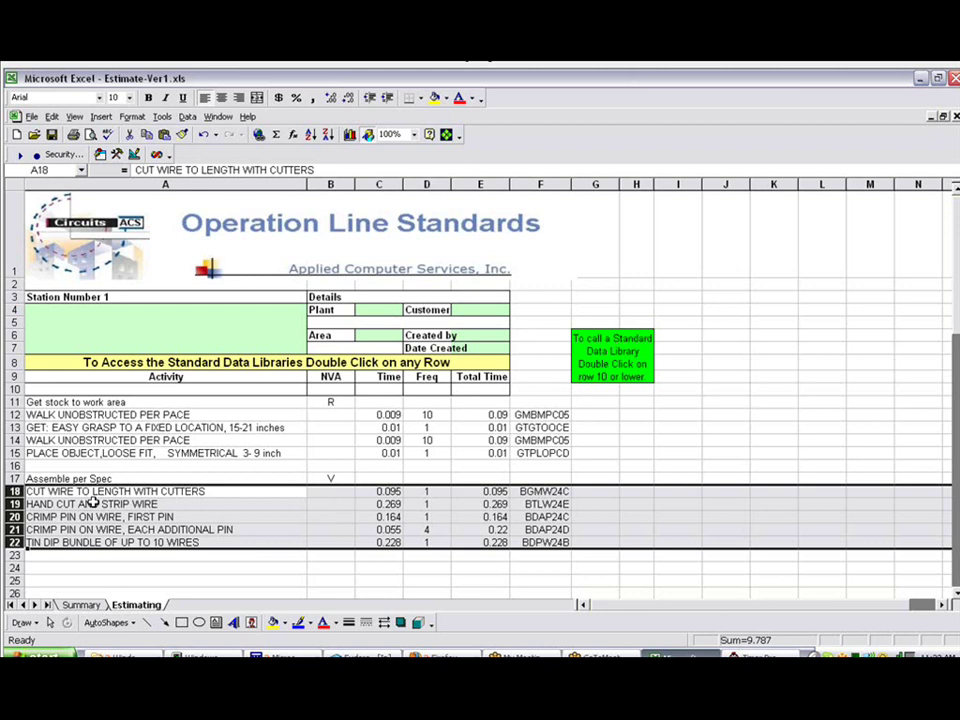
Reset and re-summarize all sheets, adding Assemble per Spec (V, 0.976) under Station Number 1.
click(80, 605)
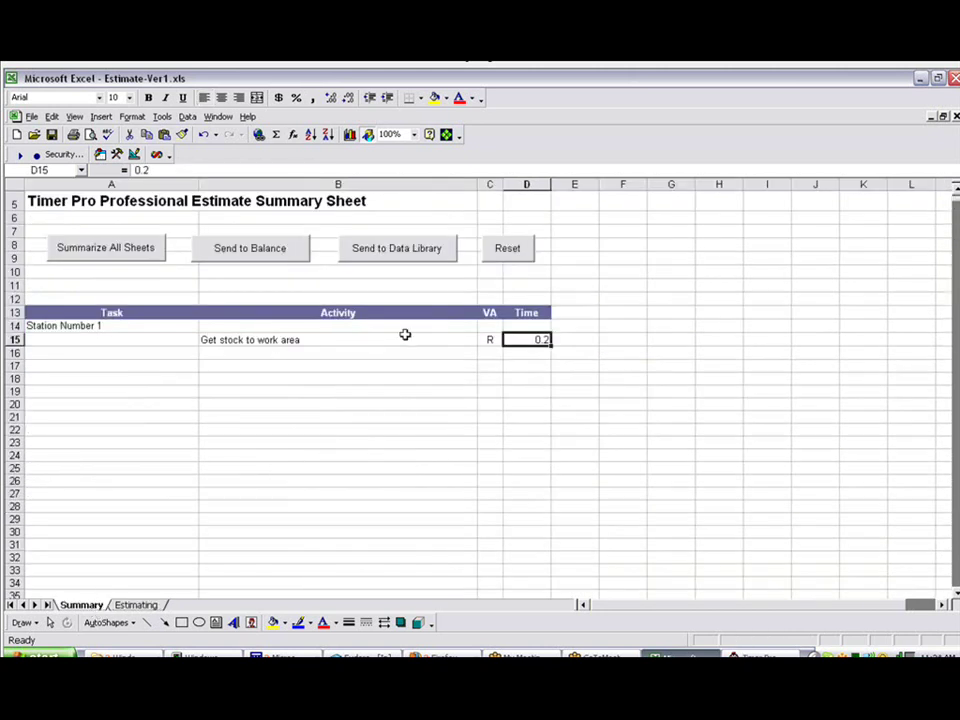
click(514, 250)
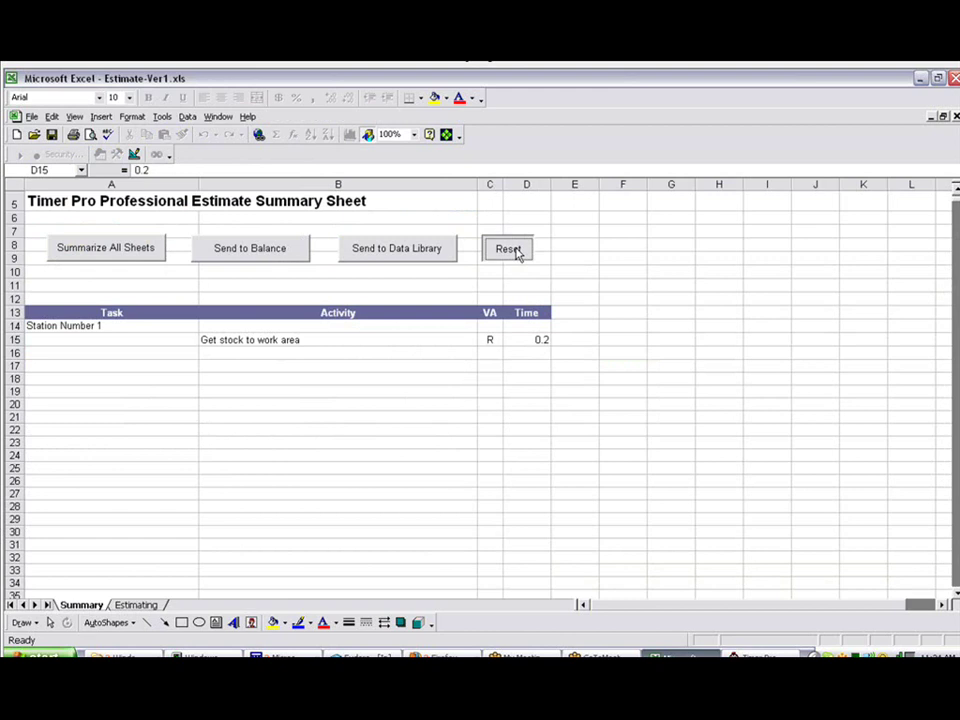
click(105, 249)
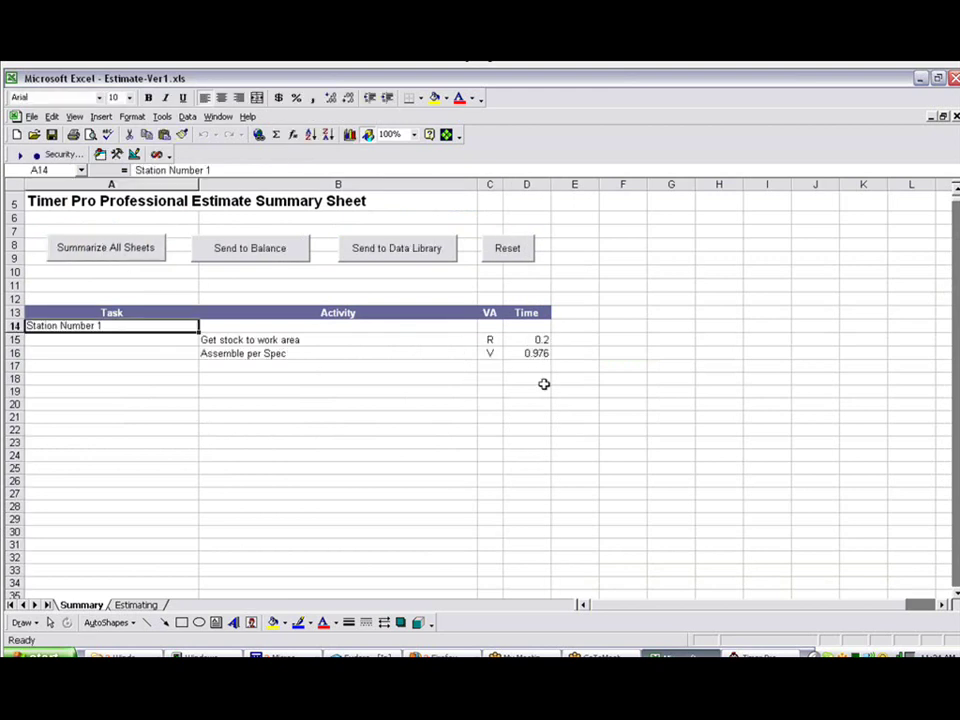
click(137, 605)
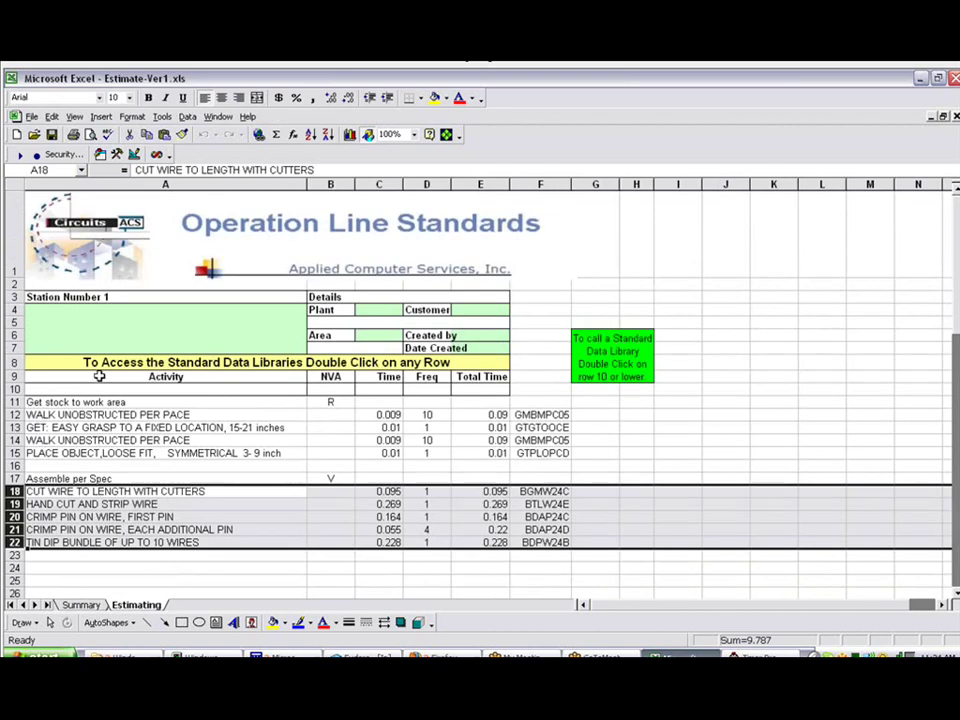
click(96, 297)
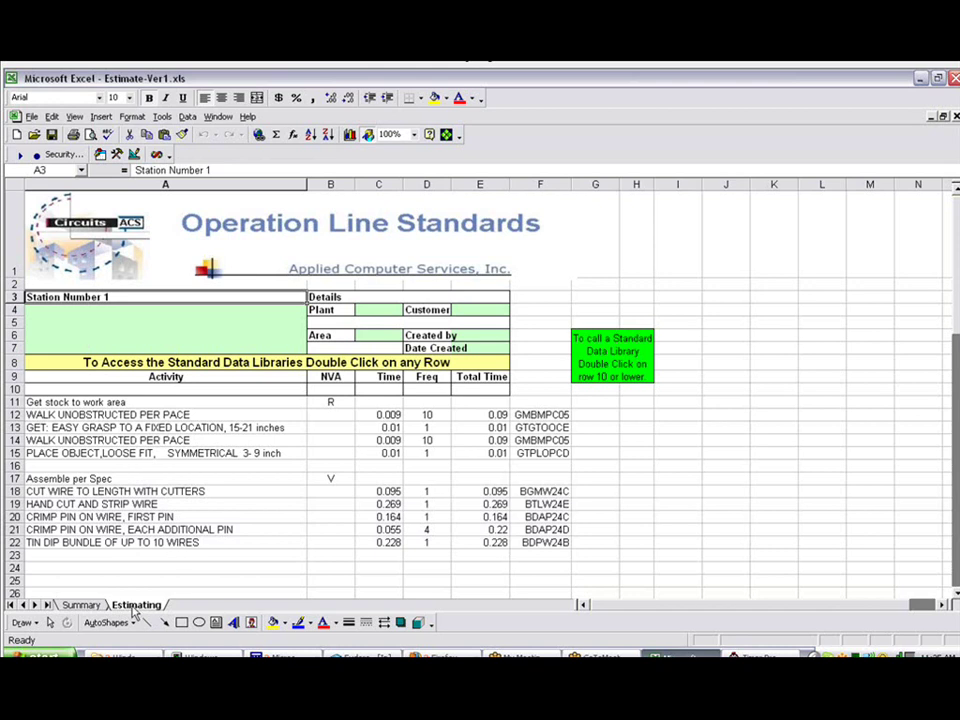
Rename the Estimating sheet to 'Station 1'.
right_click(138, 604)
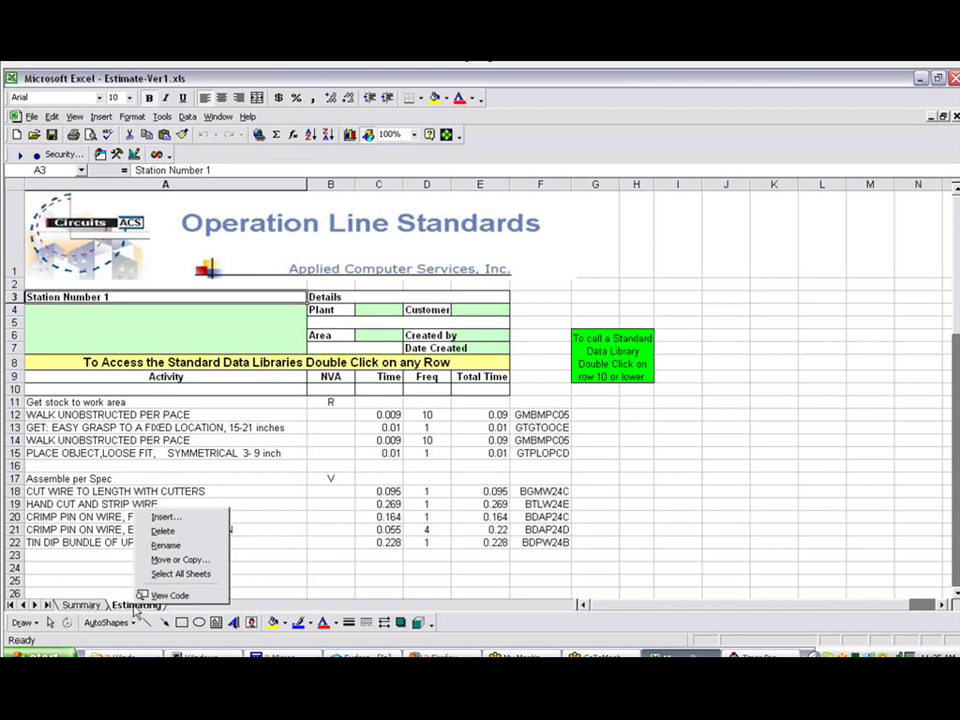
click(166, 545)
text(Station 1)
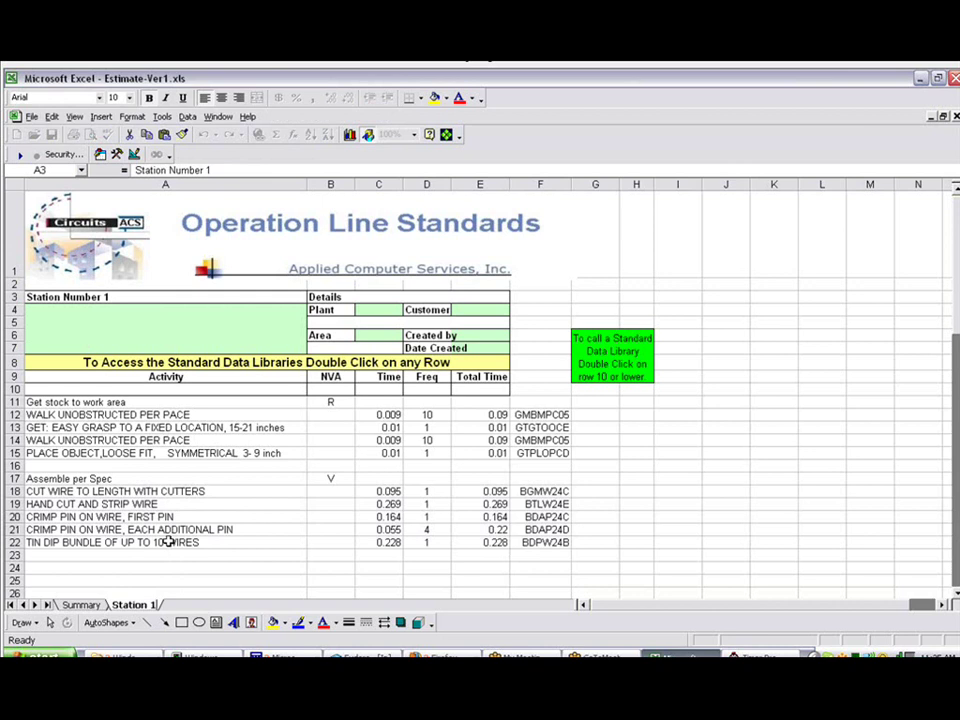
click(218, 542)
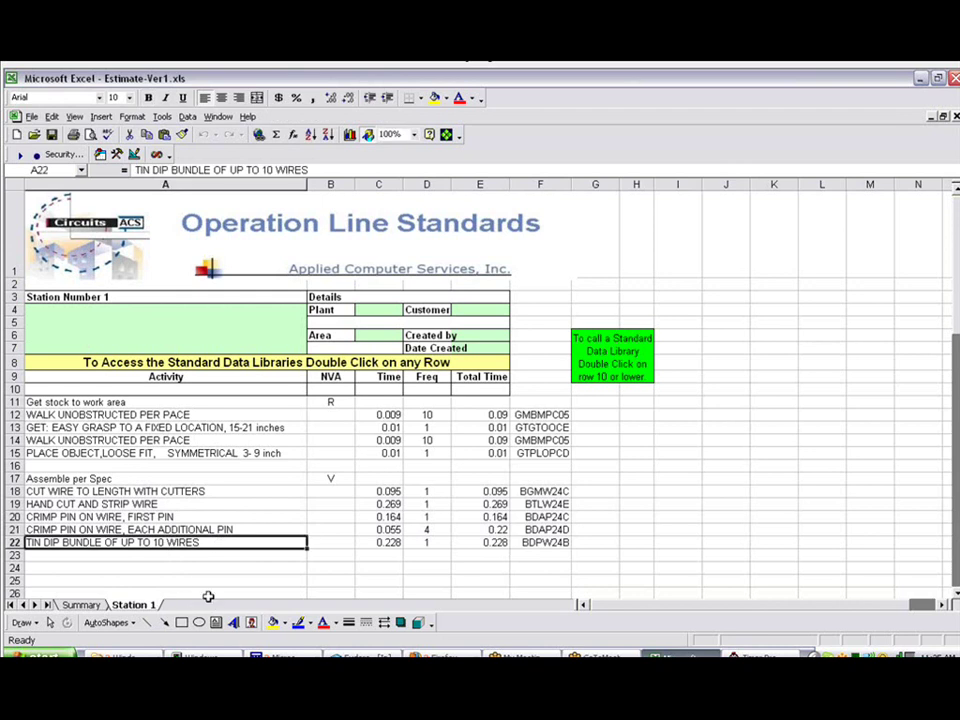
Insert a new worksheet named 'Station 2'.
click(101, 117)
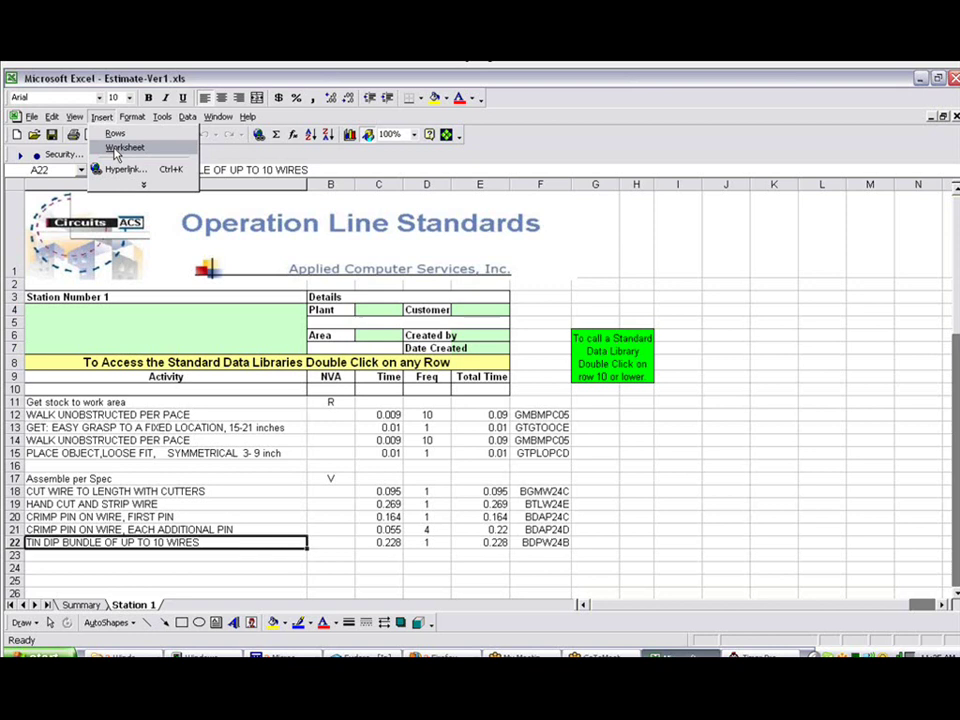
click(117, 150)
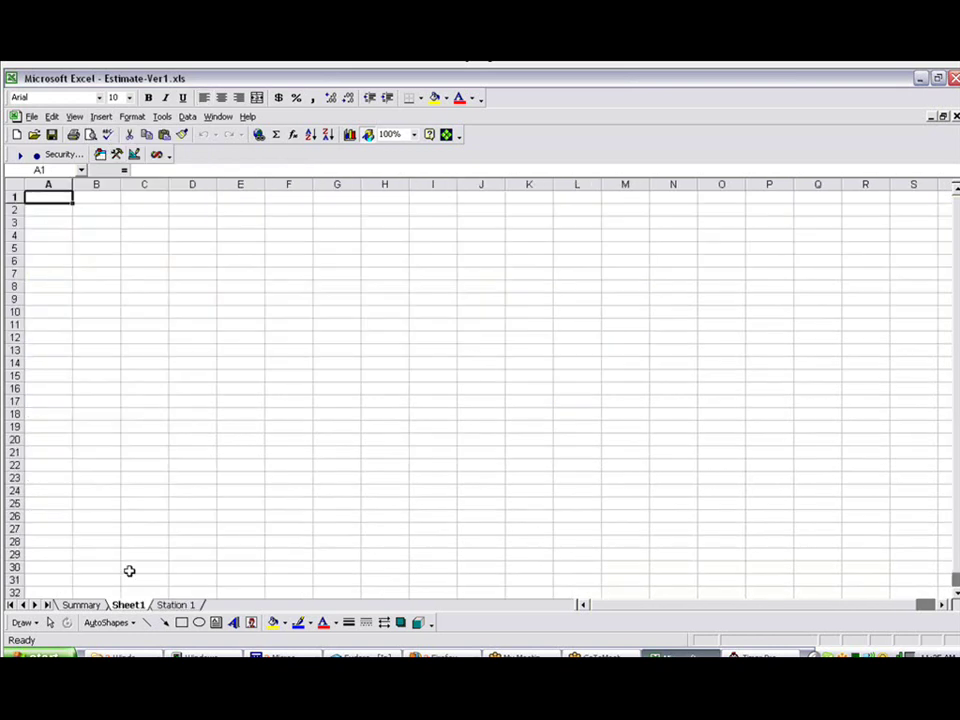
right_click(138, 611)
click(168, 544)
text(Station 2)
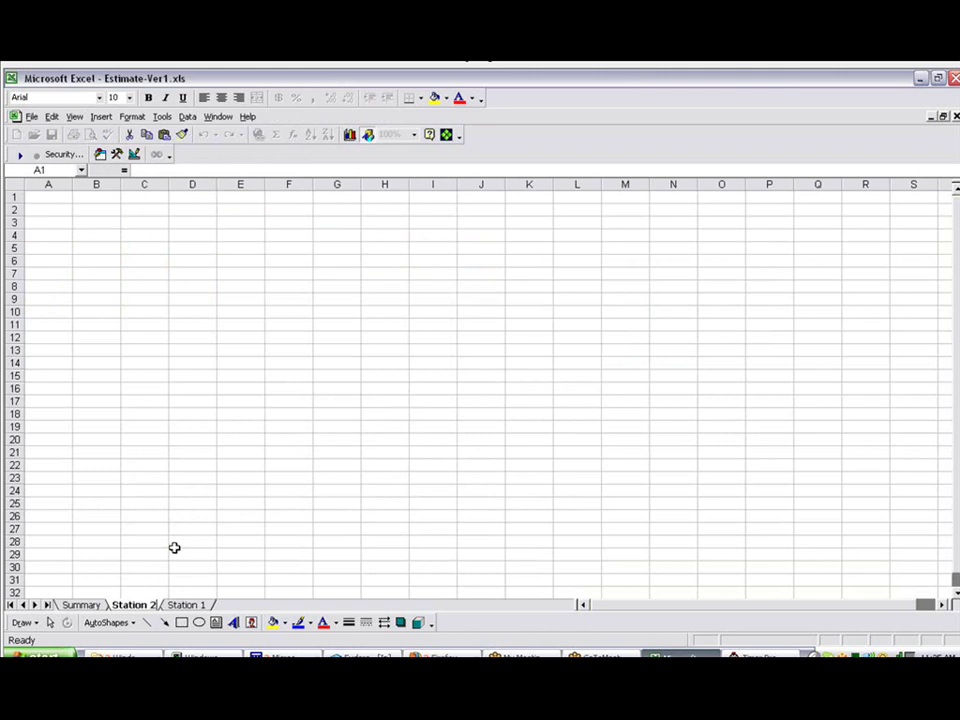
key(Return)
Copy Station 1's header rows 1-10 into Station 2 at A1 and widen column A.
click(186, 604)
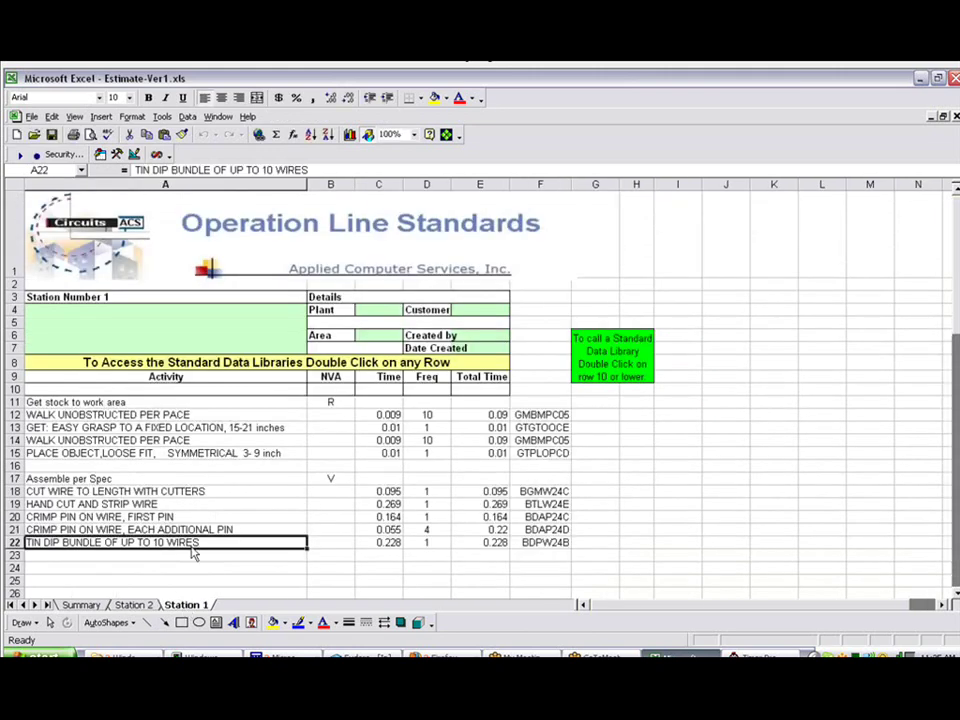
drag(16, 389, 18, 215)
right_click(19, 215)
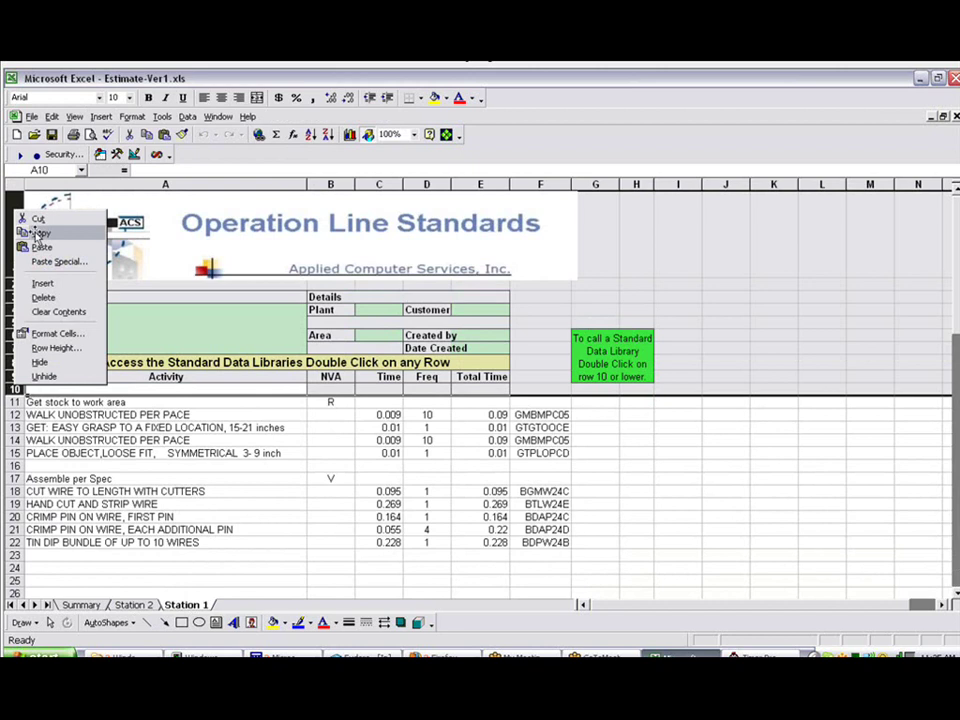
click(40, 232)
click(133, 604)
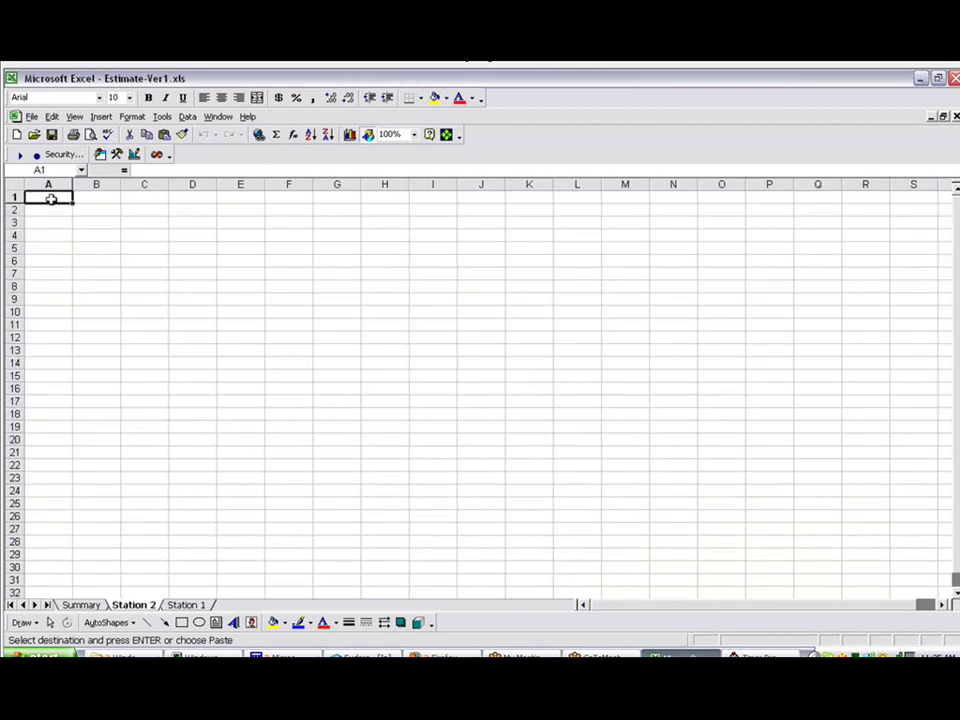
right_click(51, 197)
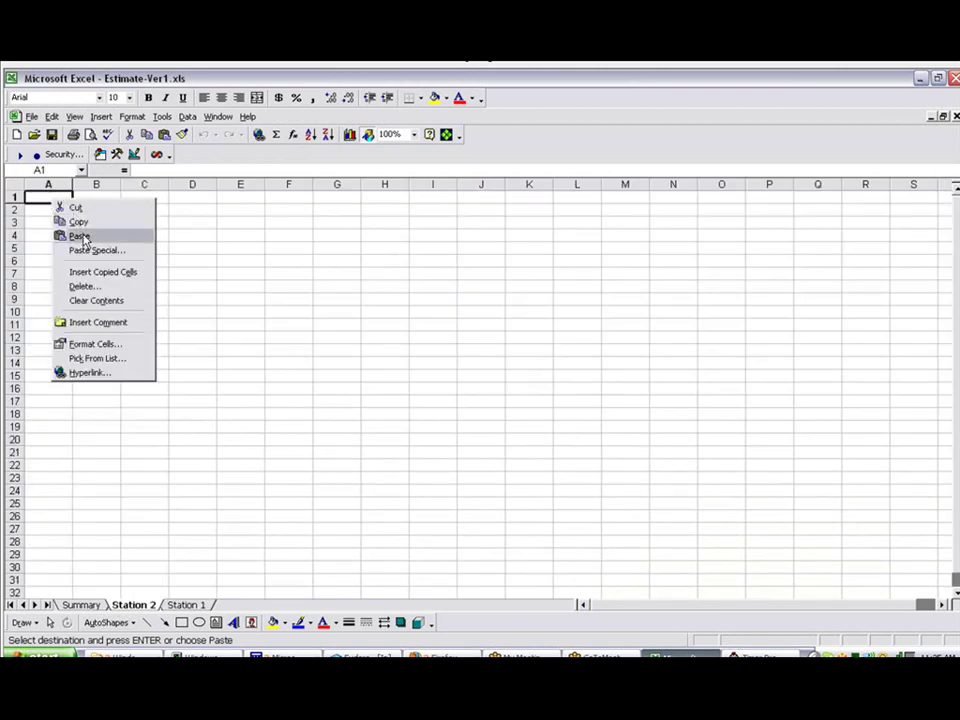
click(80, 237)
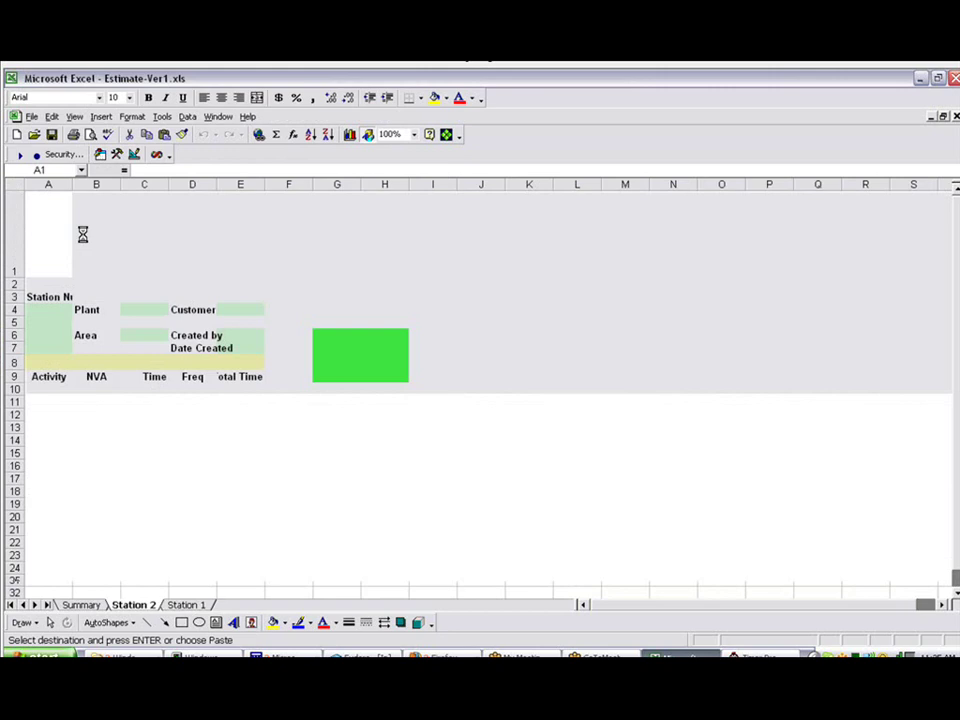
drag(72, 184, 298, 184)
click(65, 297)
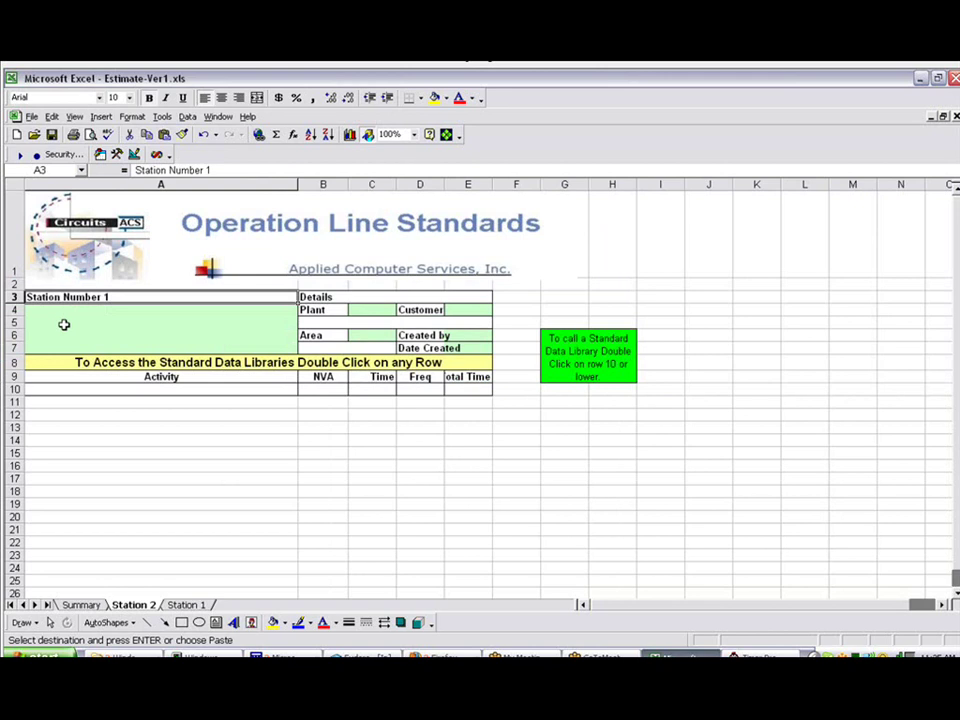
Retitle the A3 header for station 2 and enter 'Check the stock list' in A11.
text(Staion Numbe)
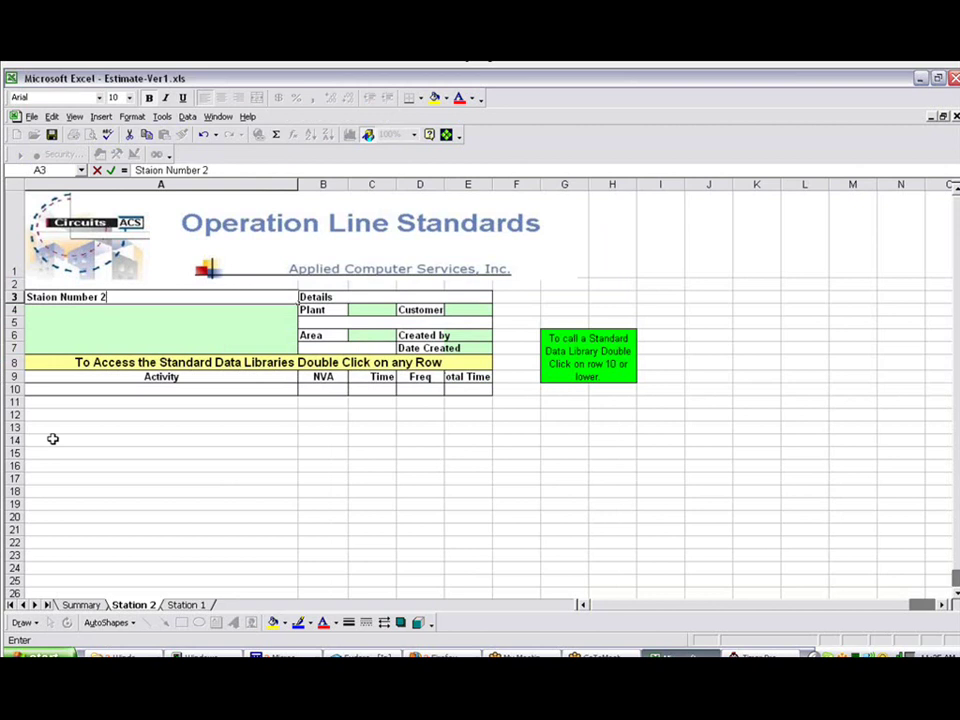
click(51, 401)
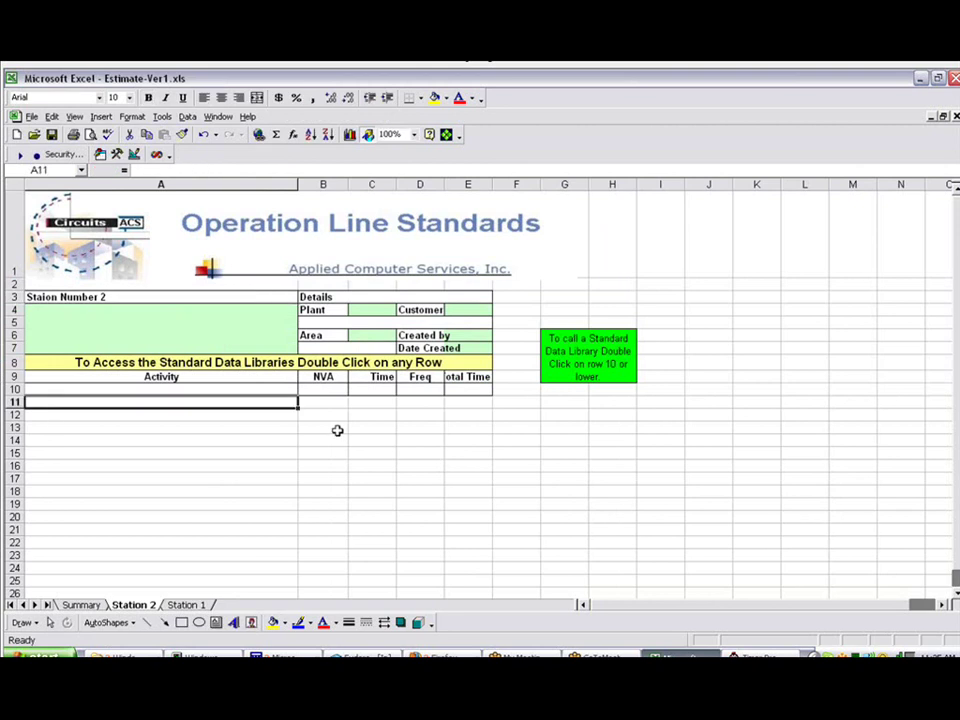
text(Check the stock)
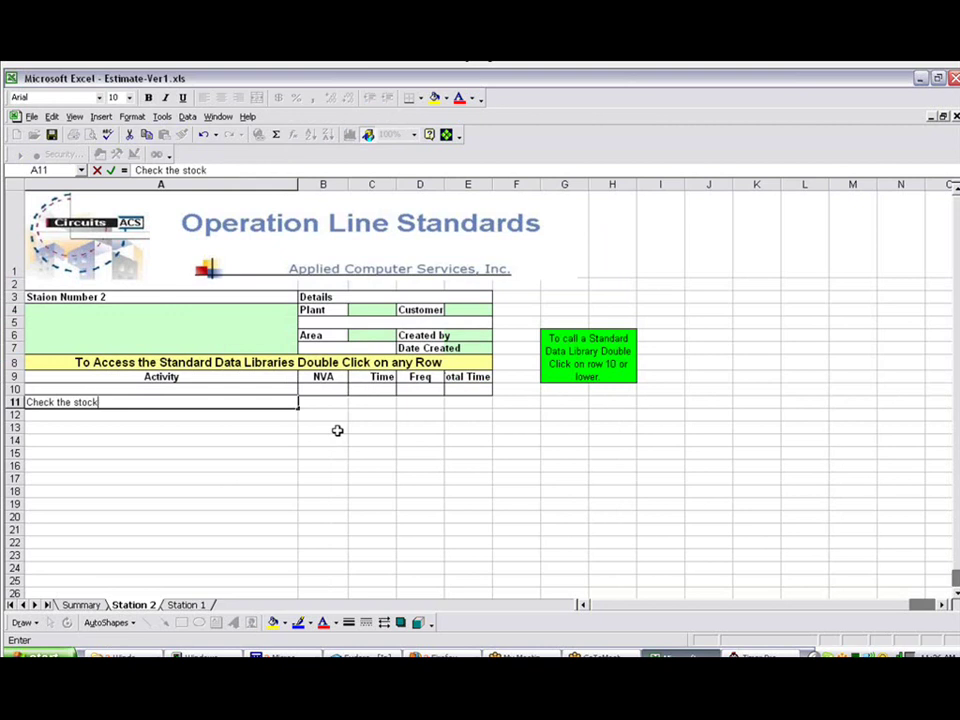
text( list)
click(319, 404)
Code the activity R and choose the RACK/CABINET library entry for row 12.
text(R)
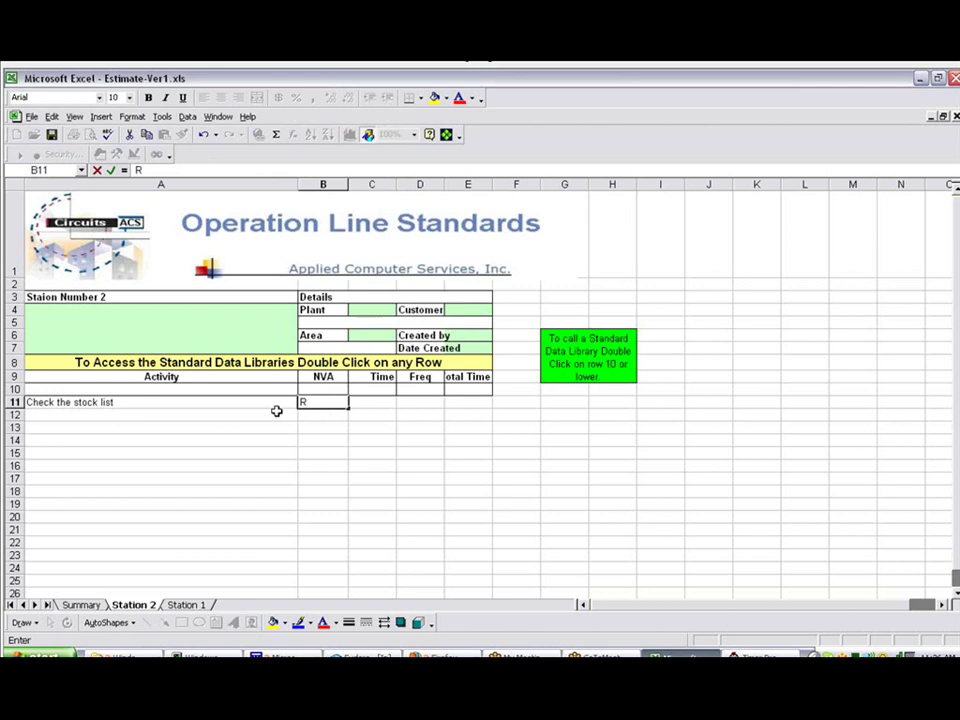
click(195, 415)
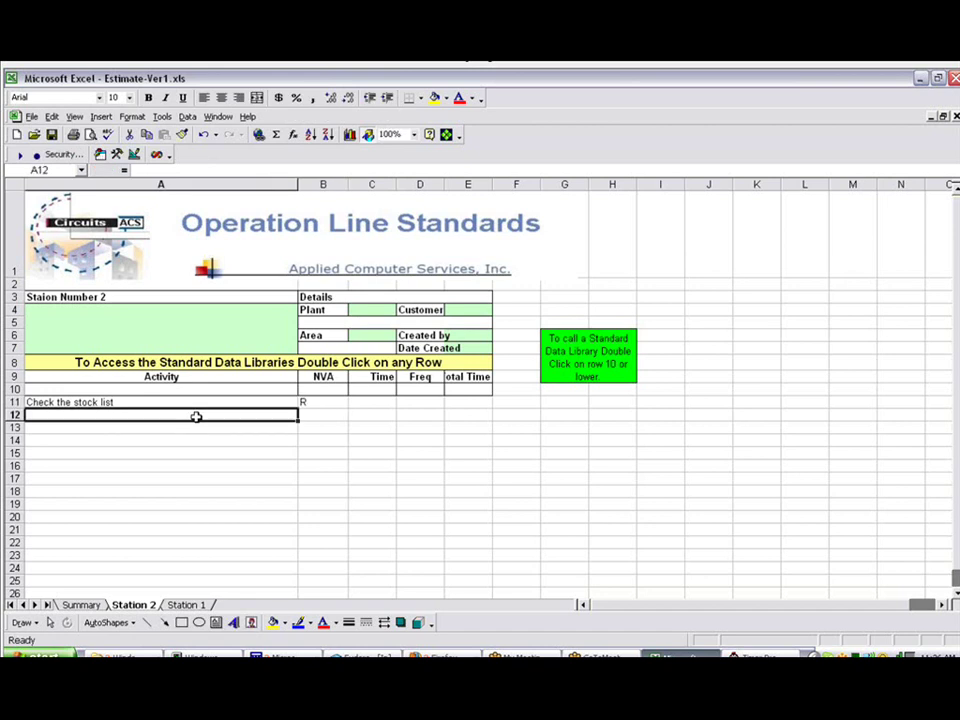
double_click(196, 416)
click(322, 340)
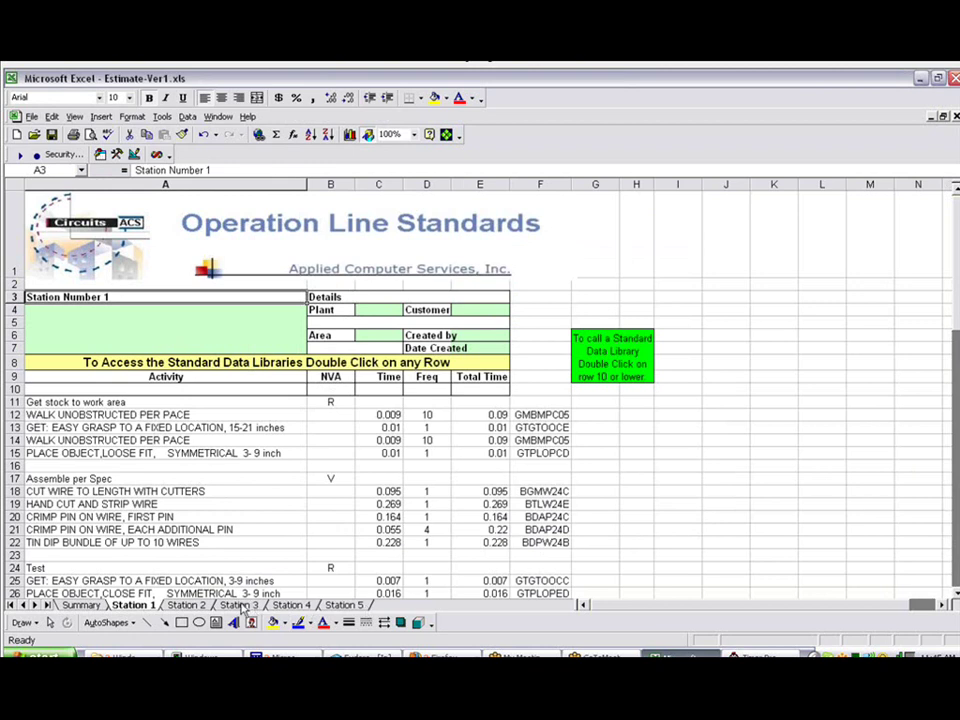
Summarize all station sheets on the Summary sheet, review the list, and send it to Timer Pro.
click(240, 606)
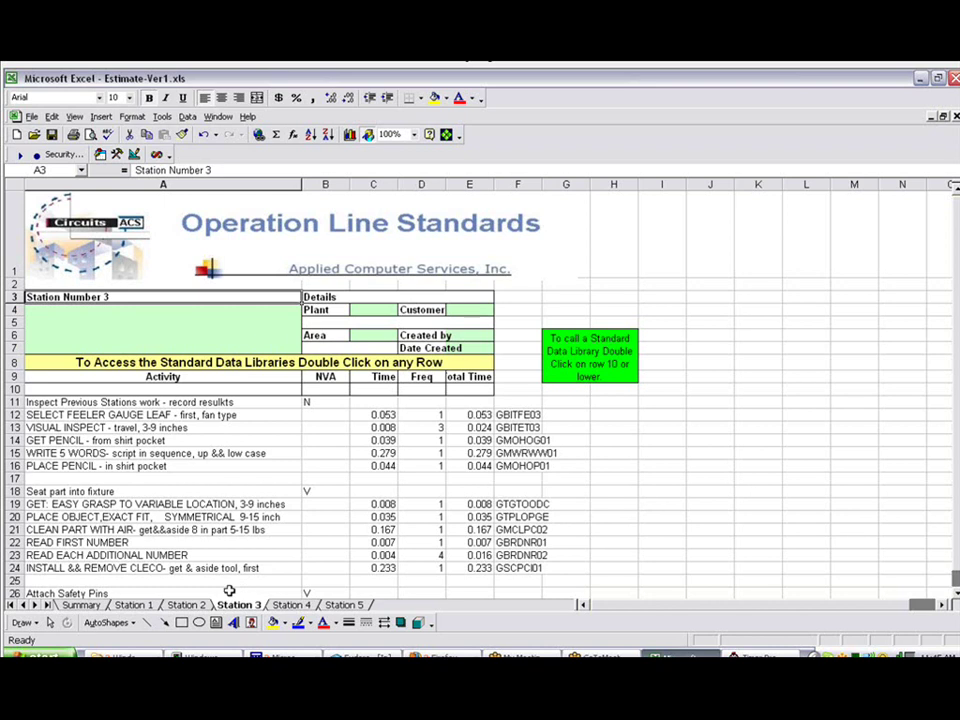
click(84, 606)
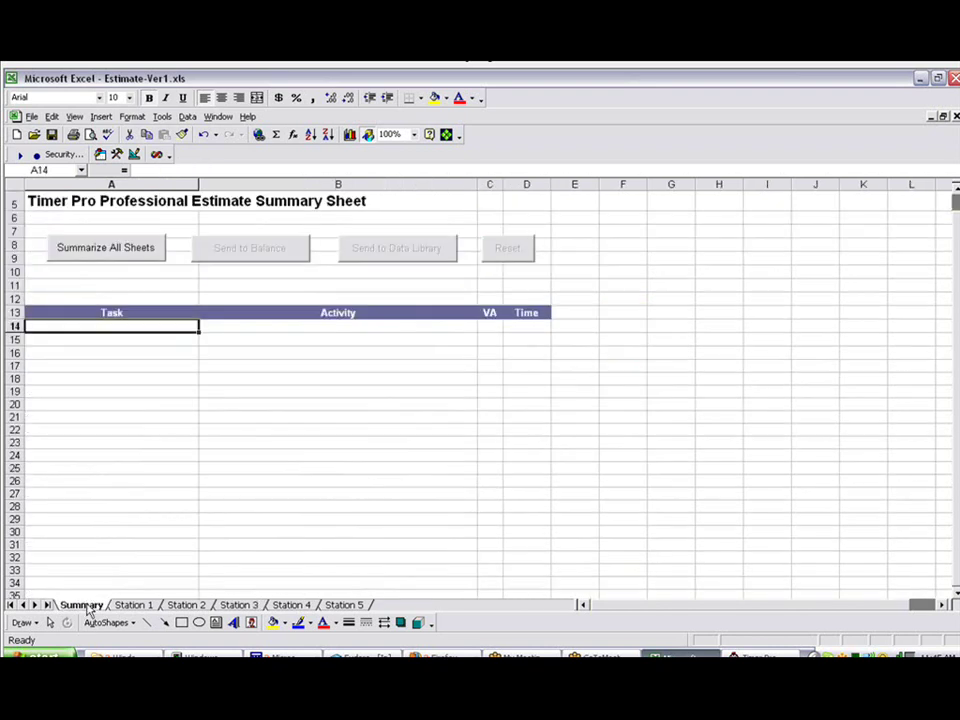
click(103, 256)
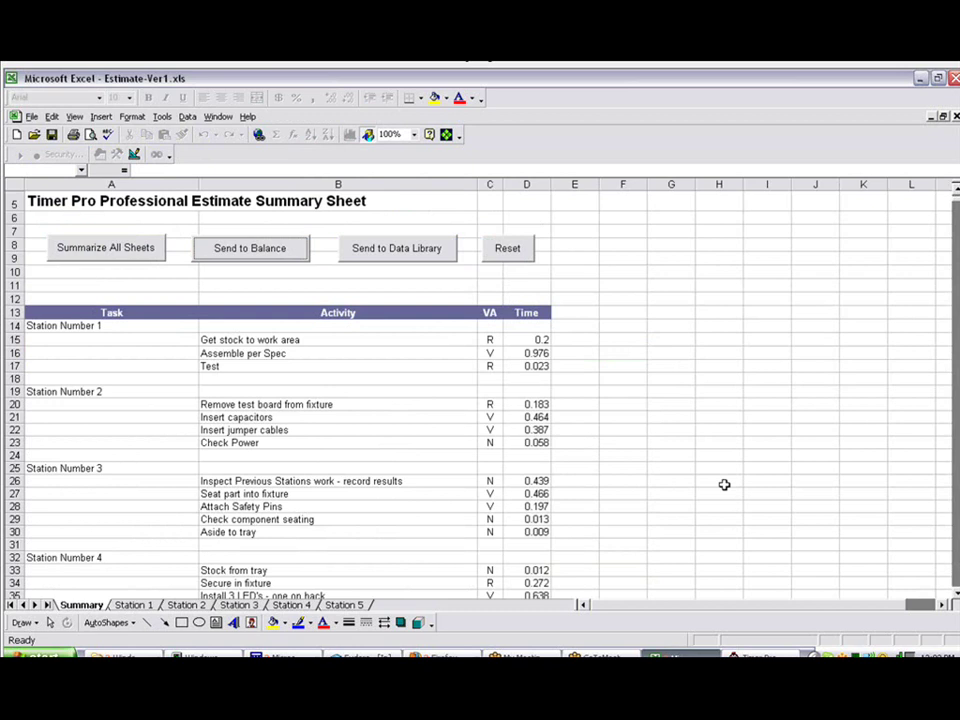
scroll(480, 390, down, 3)
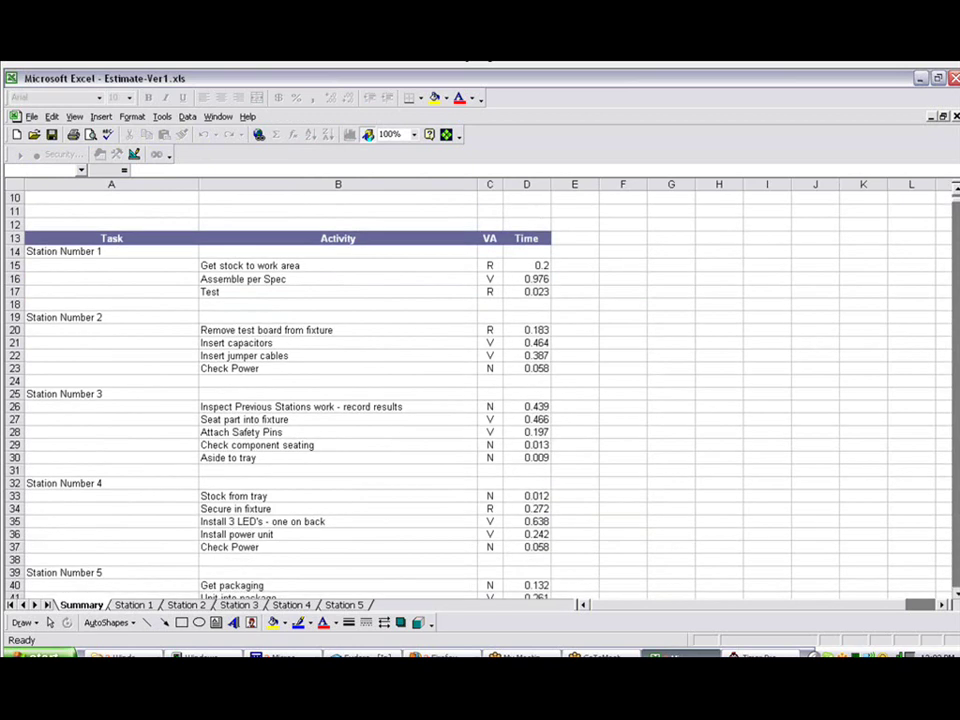
scroll(480, 390, down, 1)
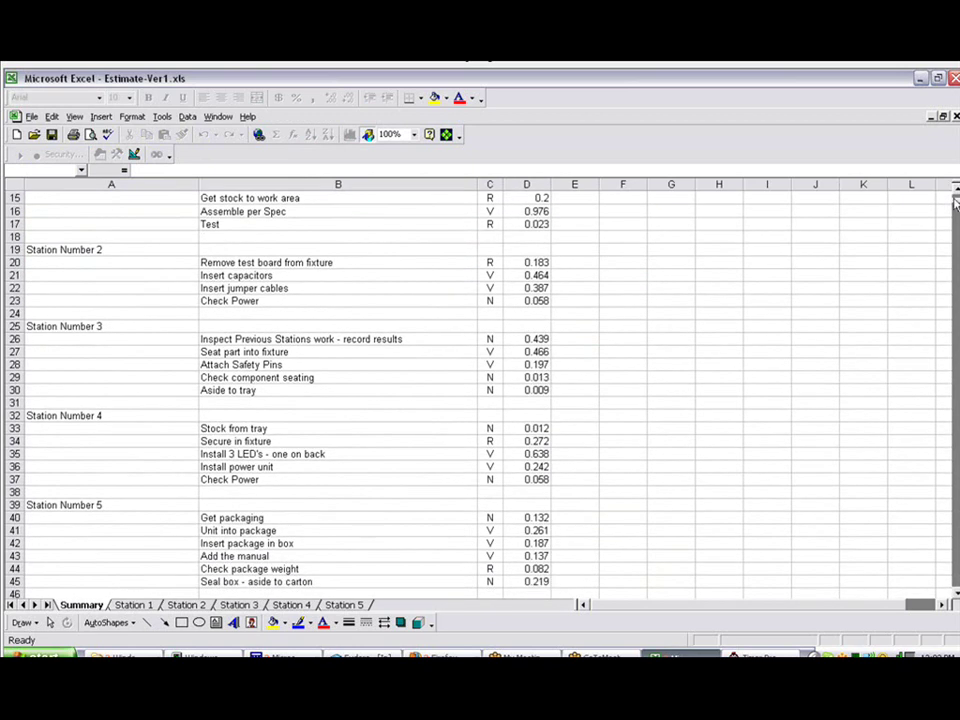
scroll(955, 193, up, 3)
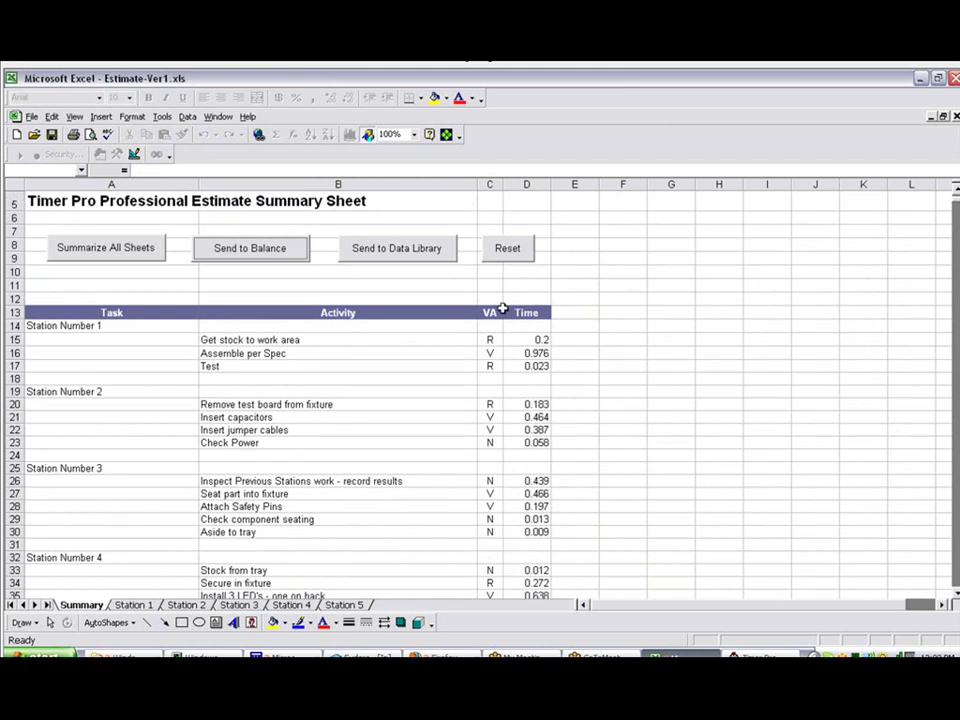
click(246, 252)
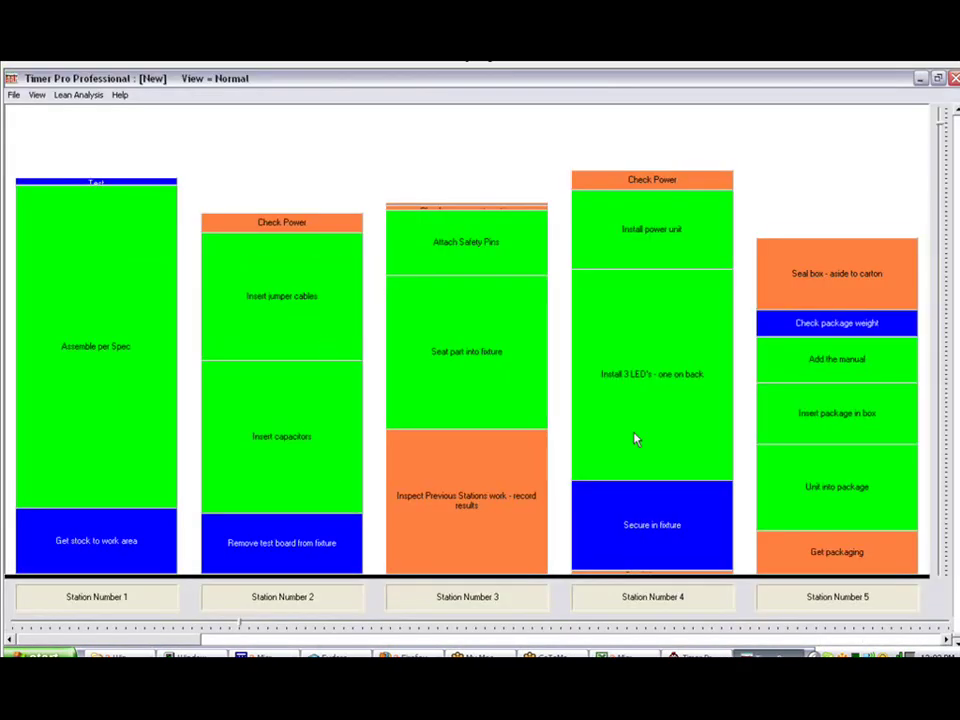
Drag the Check Power block to a different station in the balance chart.
right_click(316, 149)
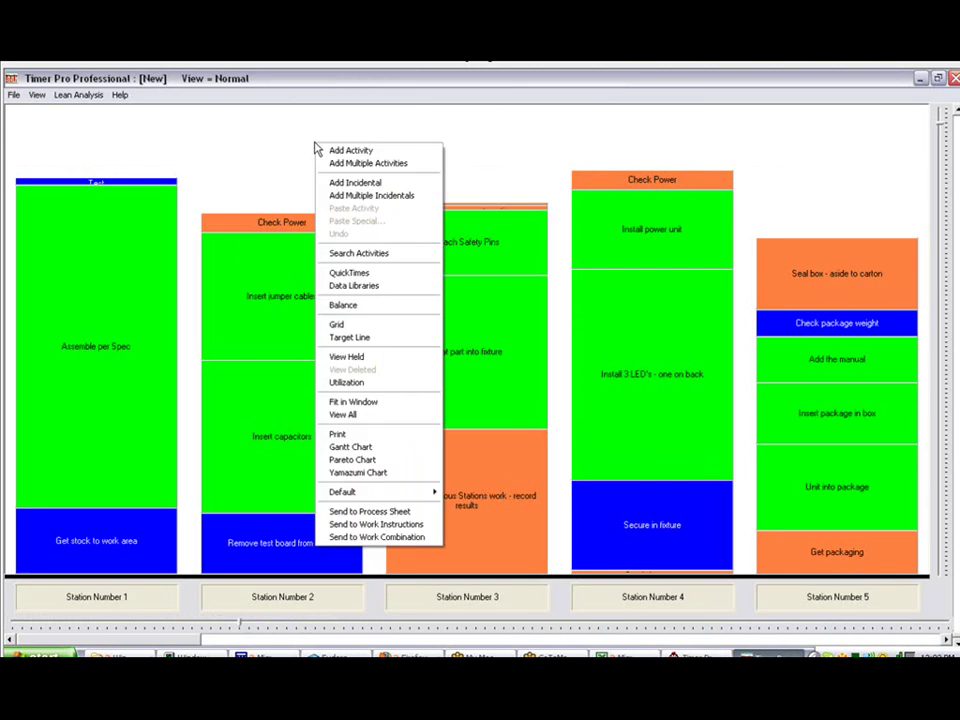
click(257, 188)
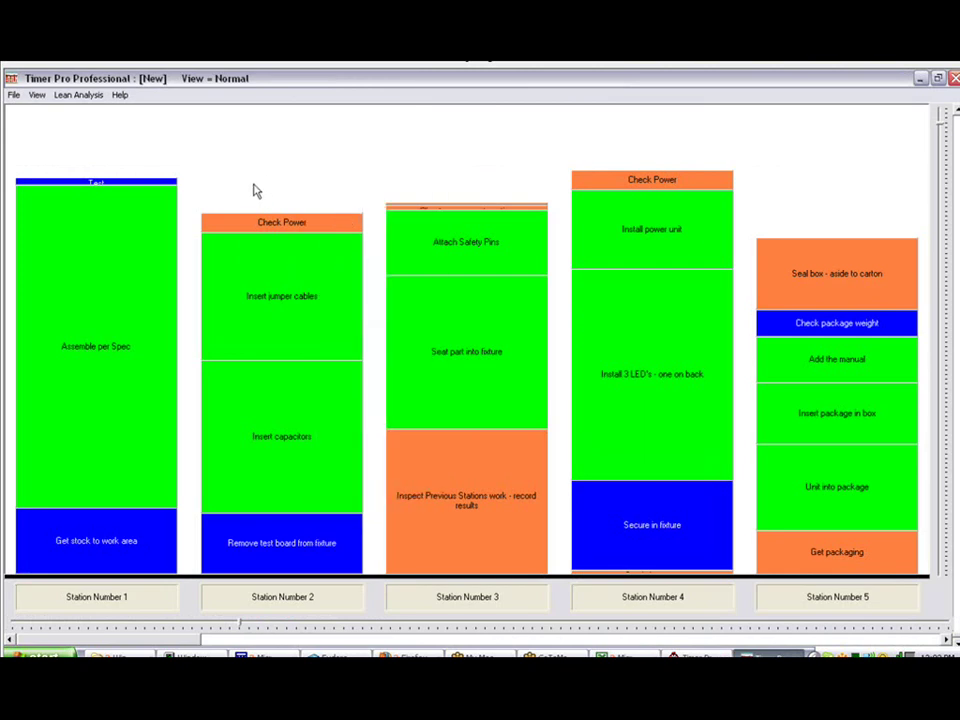
drag(298, 226, 498, 560)
Close Timer Pro, cancel Send to Data Library, and end on the Summary sheet.
click(954, 79)
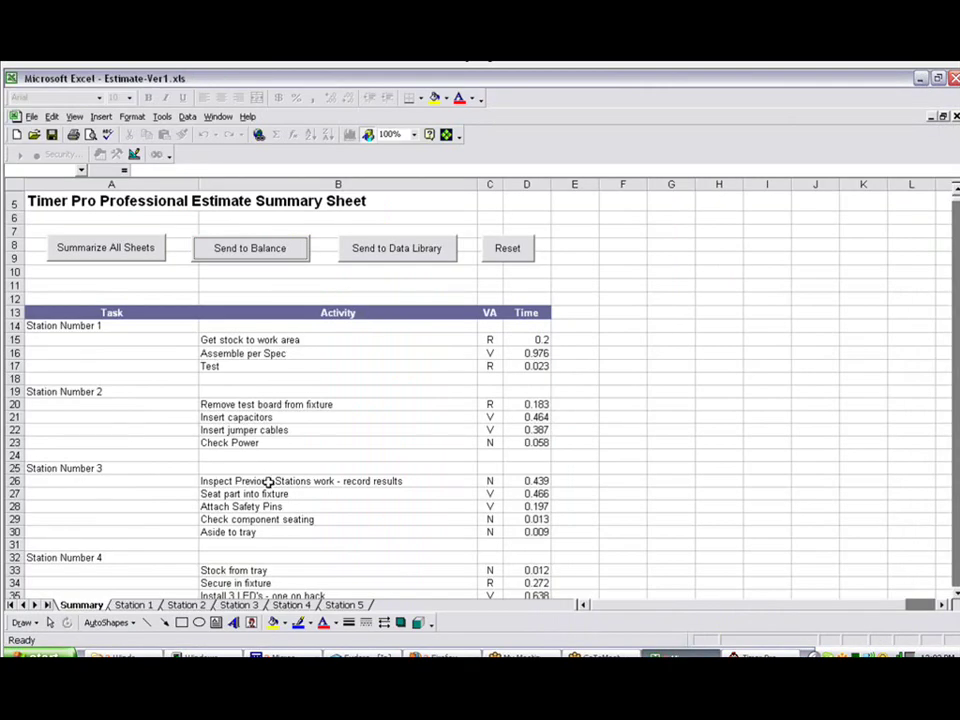
click(394, 253)
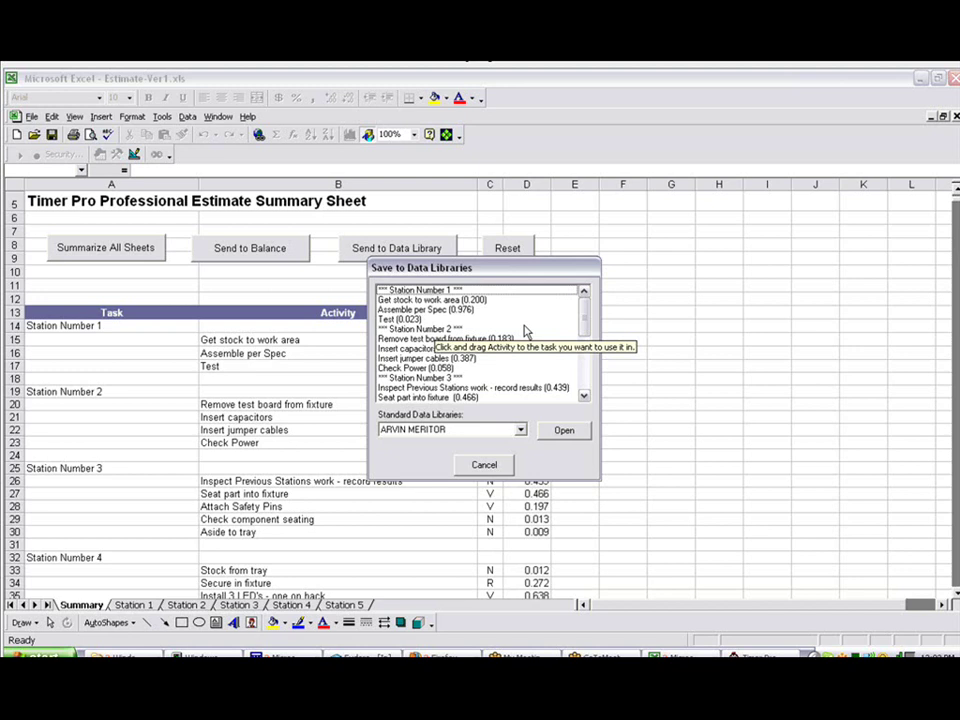
click(490, 466)
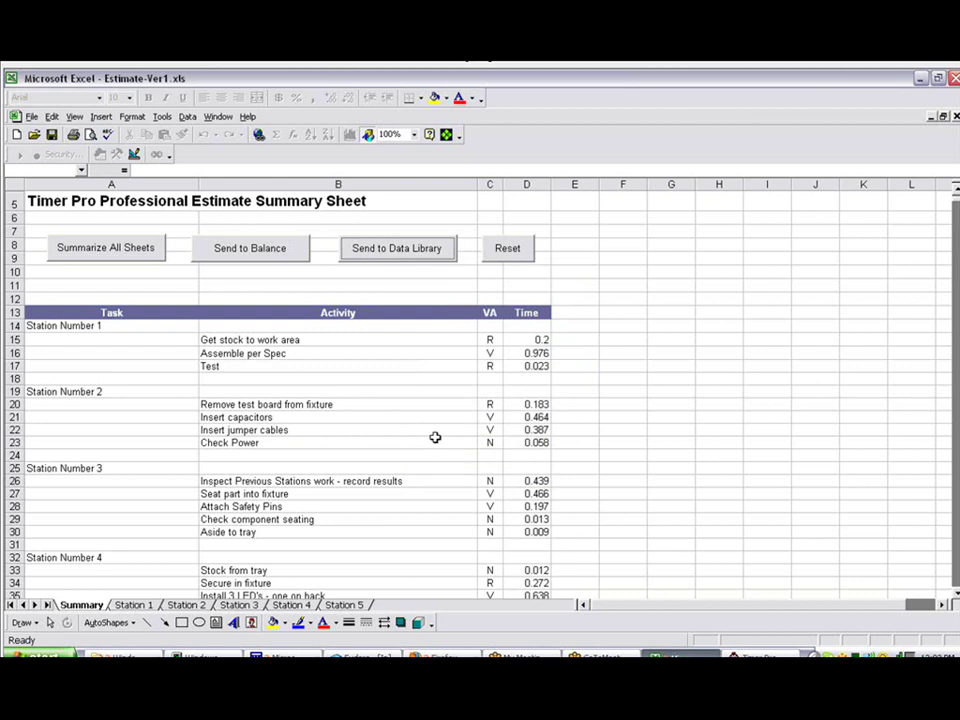
click(133, 605)
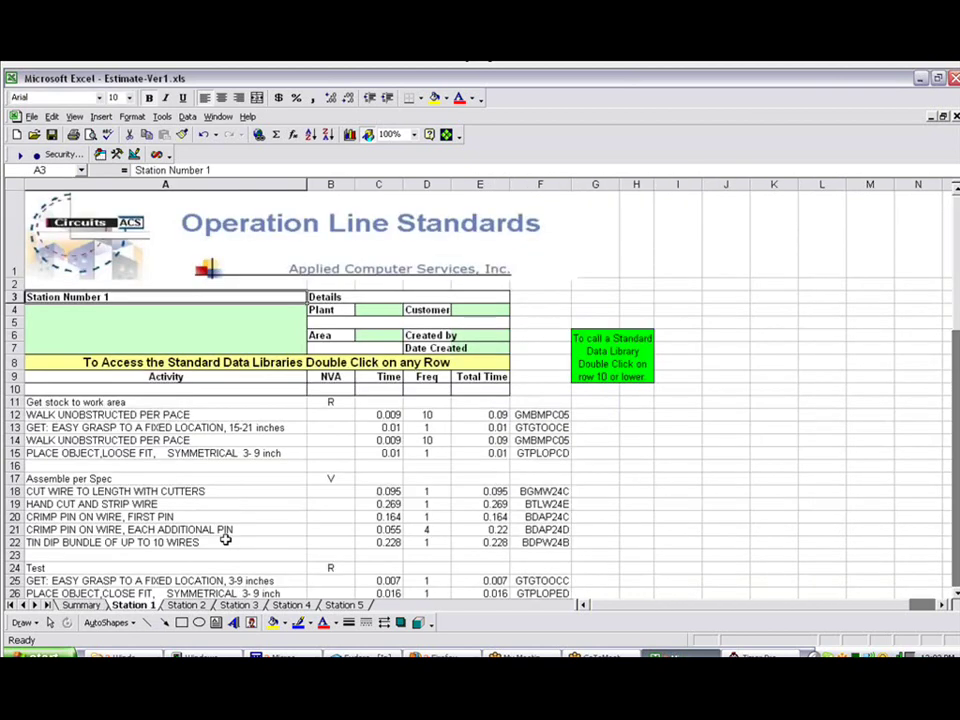
click(80, 605)
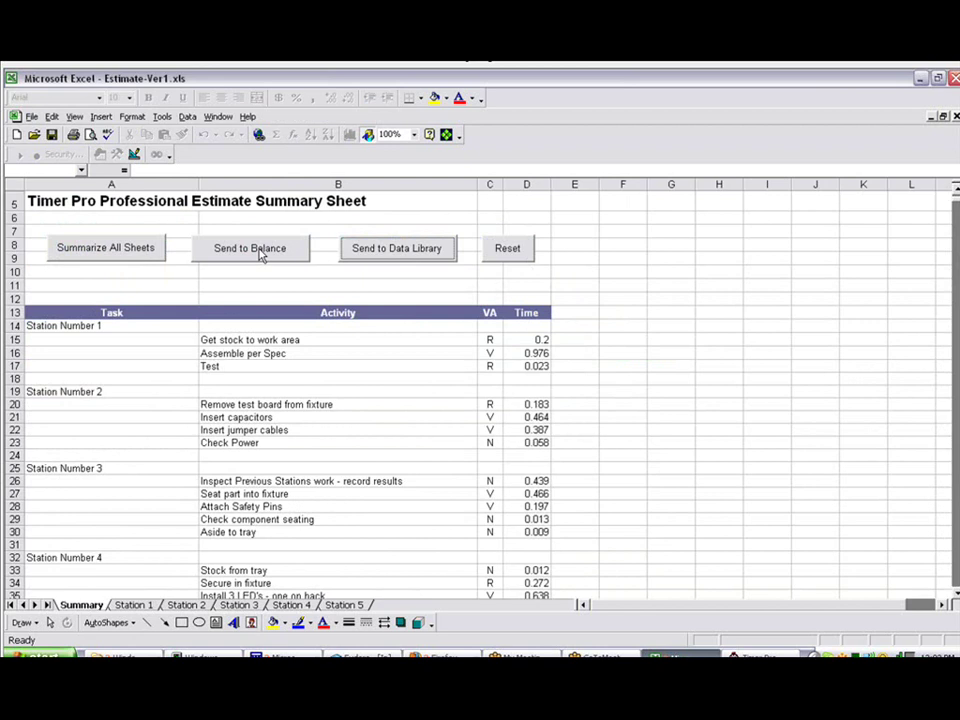